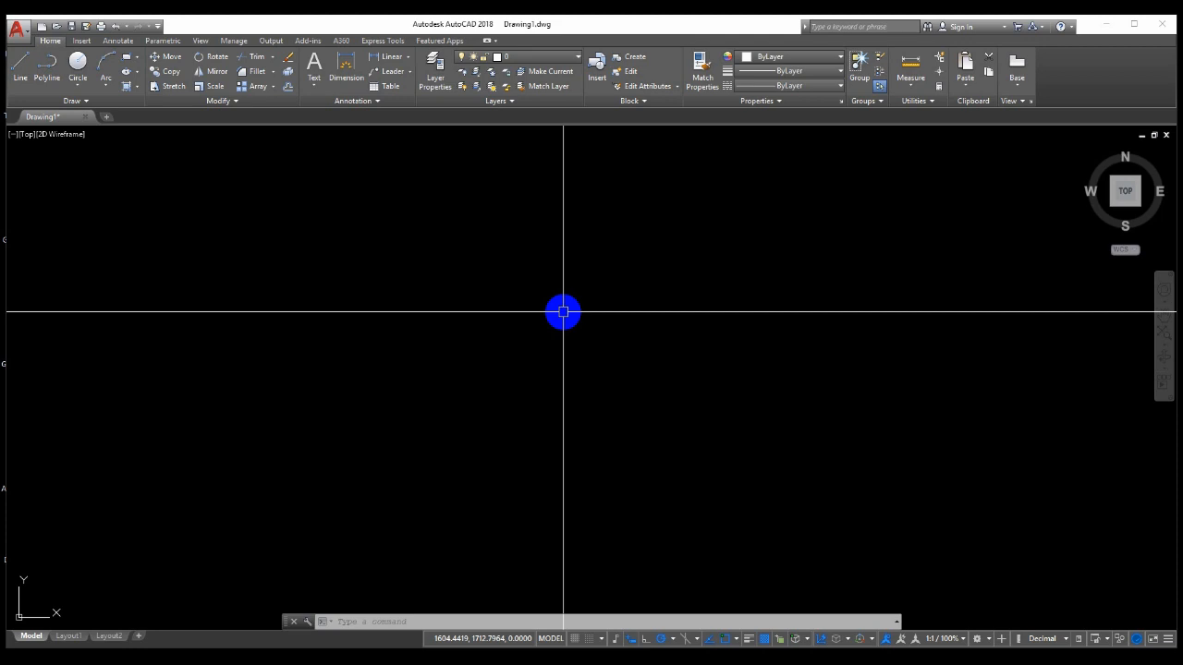
# Set the polar tracking increment angle to 45 in the drafting settings and accept the change.
pyautogui.press('Return')
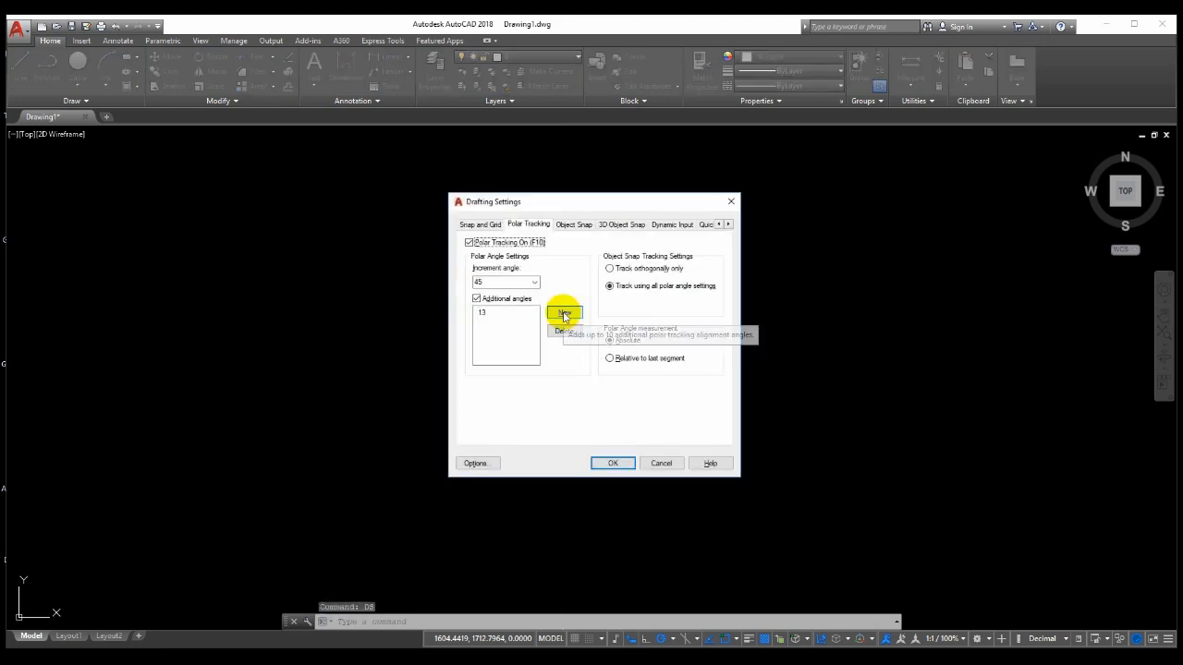
pyautogui.moveTo(596, 198); pyautogui.dragTo(500, 210)
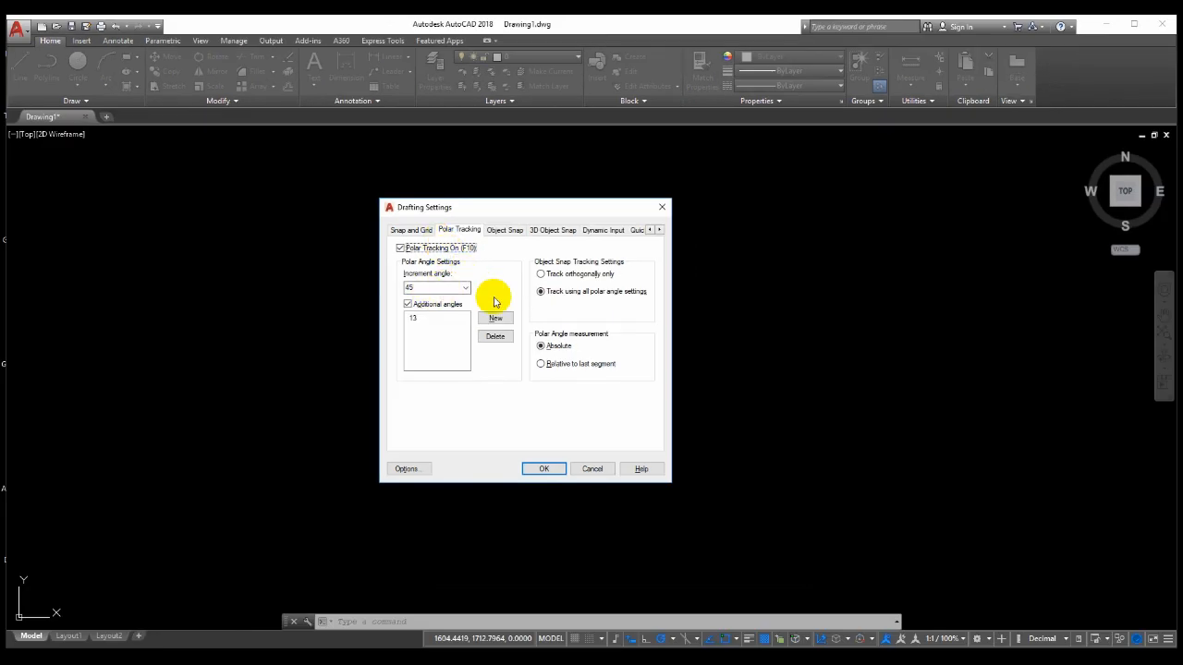
pyautogui.click(442, 287)
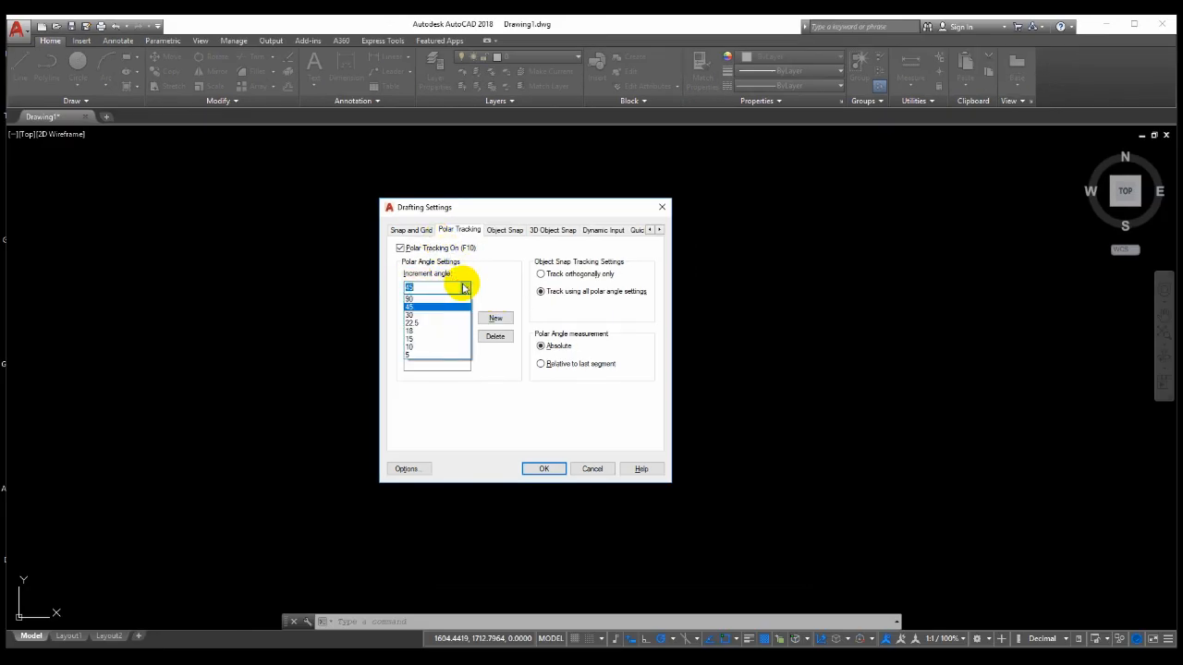
pyautogui.click(421, 308)
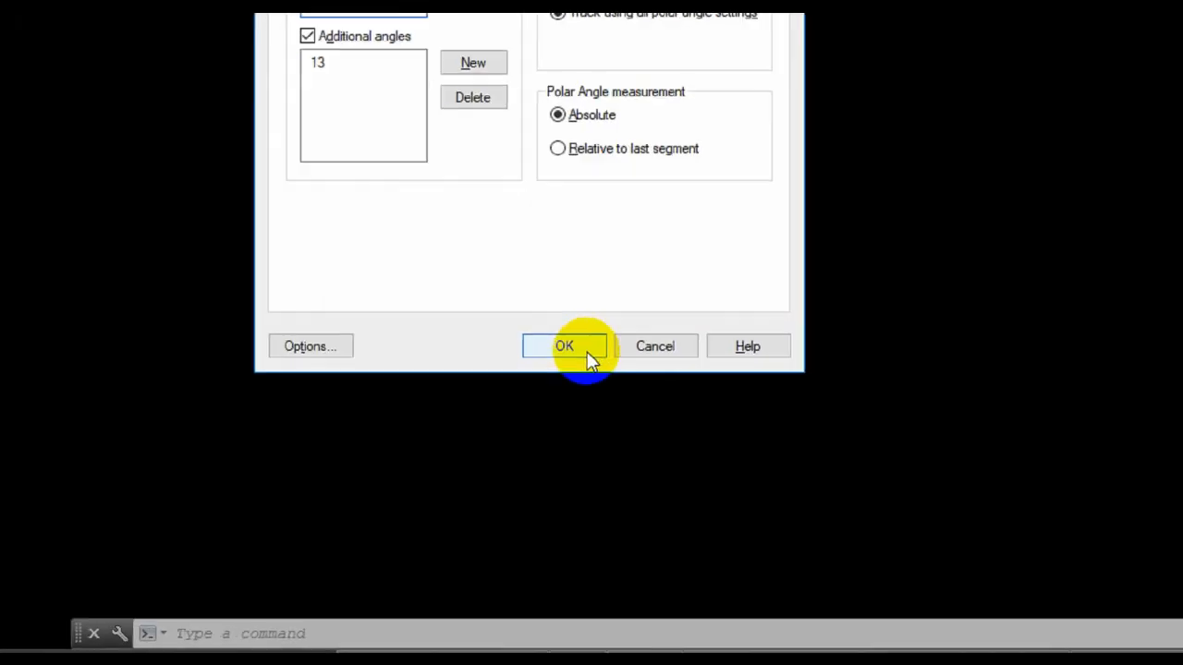
pyautogui.click(547, 469)
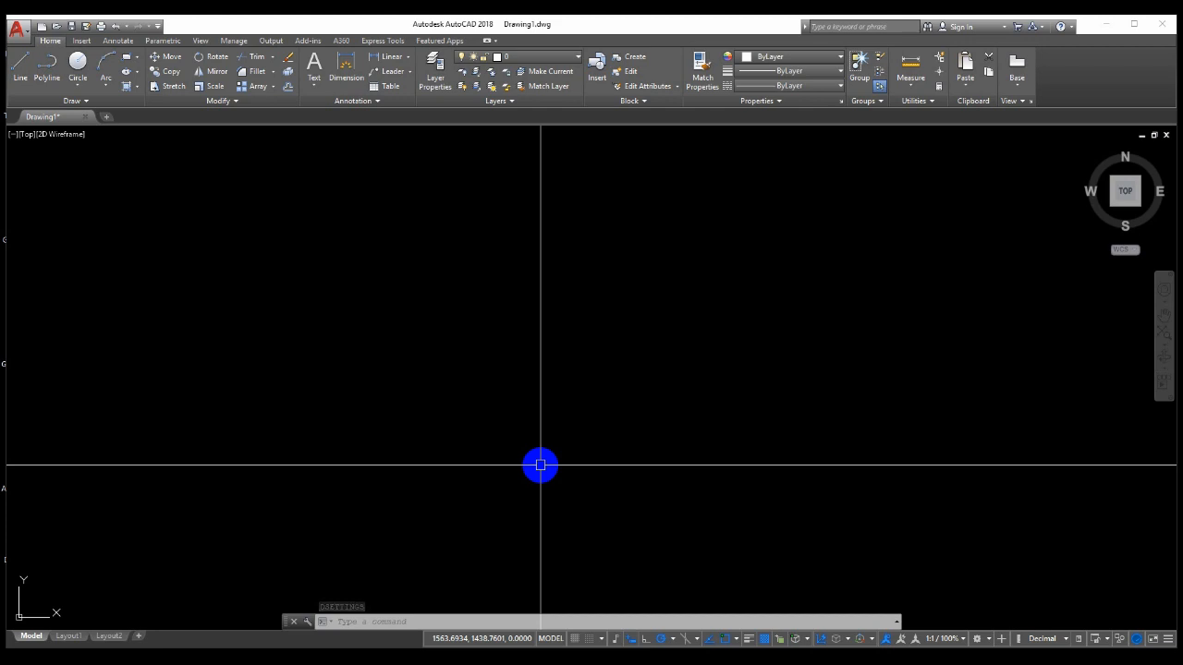
# Draw a single line rising to the right along the 45° polar tracking direction.
pyautogui.write('l')
pyautogui.press('Return')
pyautogui.click(499, 462)
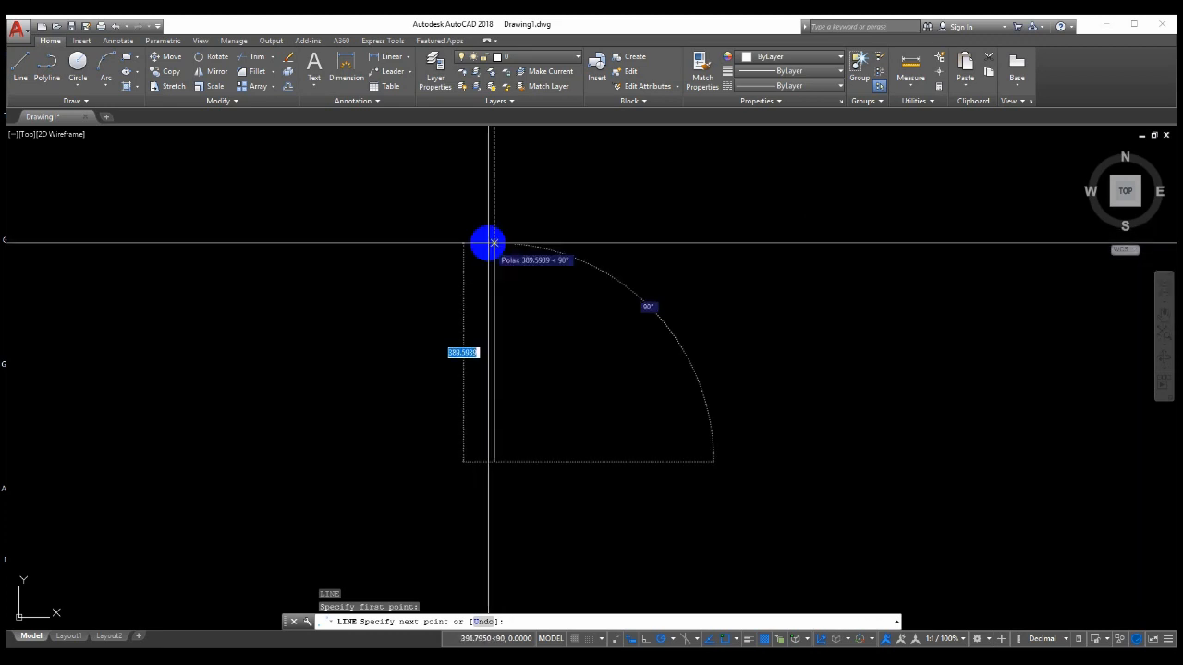
pyautogui.click(610, 345)
pyautogui.press('Return')
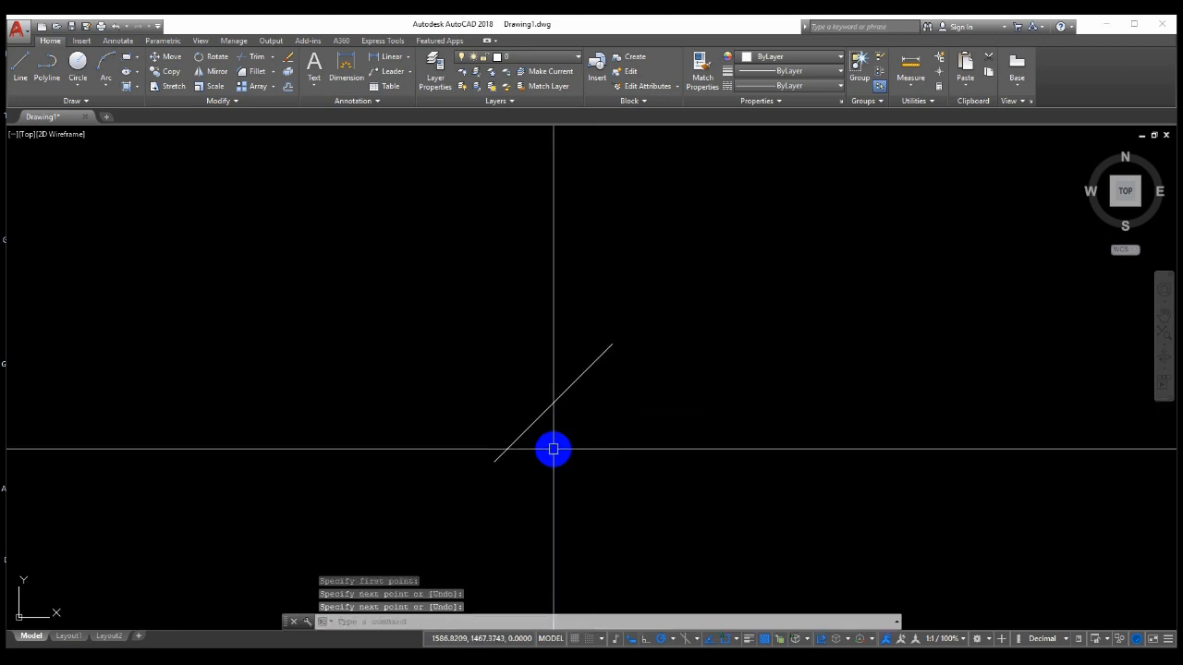
# Draw a vertical line upward at 90° from the lower end of the 45° line.
pyautogui.press('Return')
pyautogui.click(494, 459)
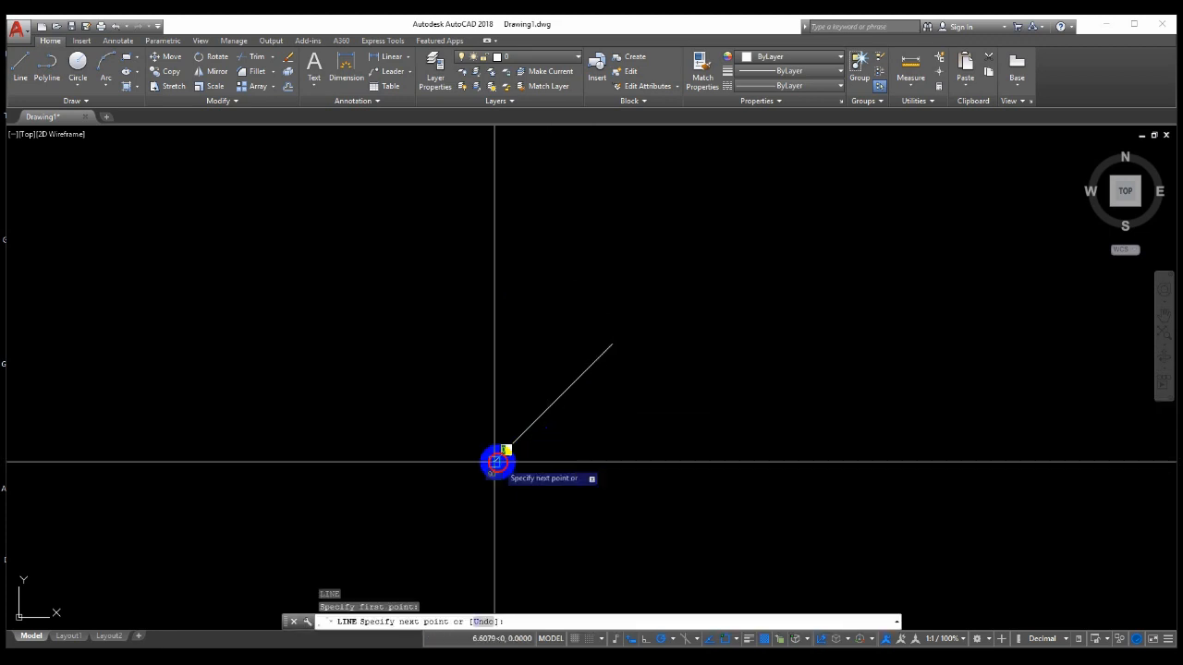
pyautogui.click(494, 293)
pyautogui.press('Return')
# Draw a line at 135° from the shared lower endpoint of the existing lines.
pyautogui.press('Return')
pyautogui.click(494, 460)
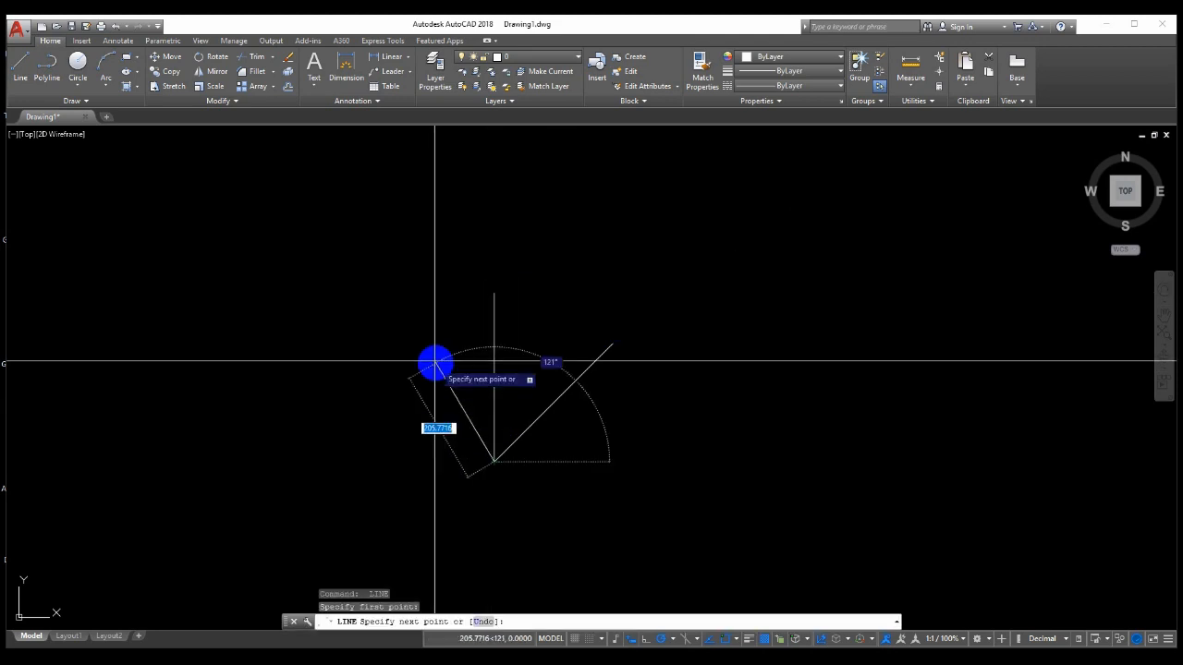
pyautogui.click(393, 361)
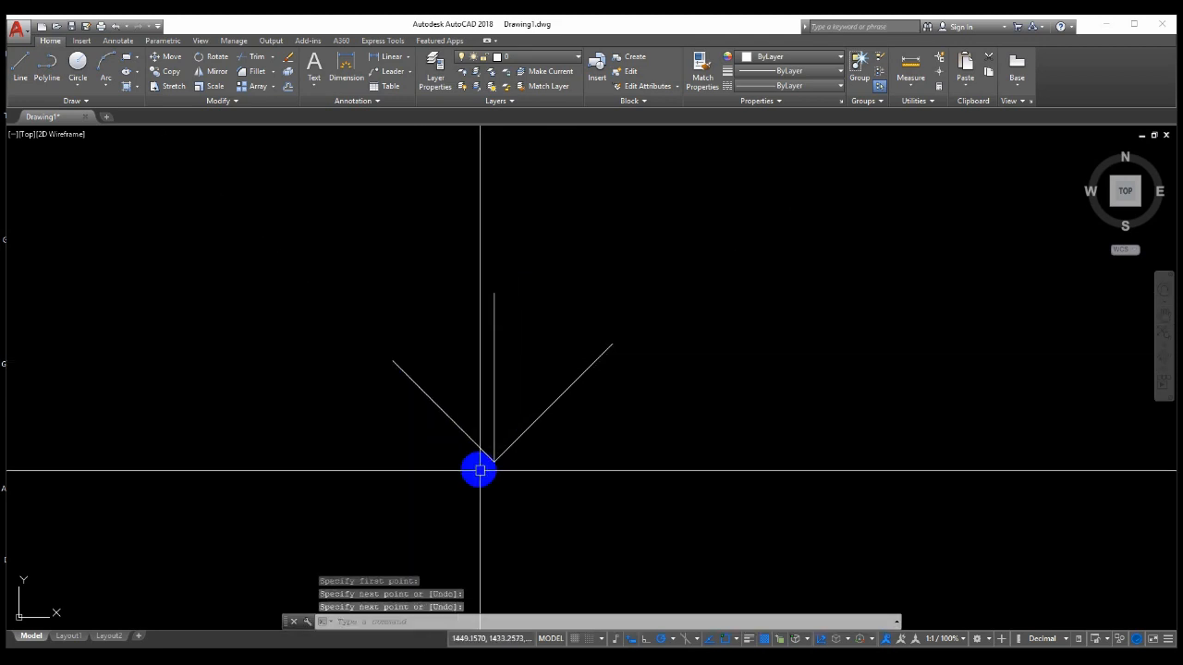
pyautogui.press('Return')
# Draw a horizontal line about 260 long at 180° from the shared endpoint.
pyautogui.press('Return')
pyautogui.click(493, 461)
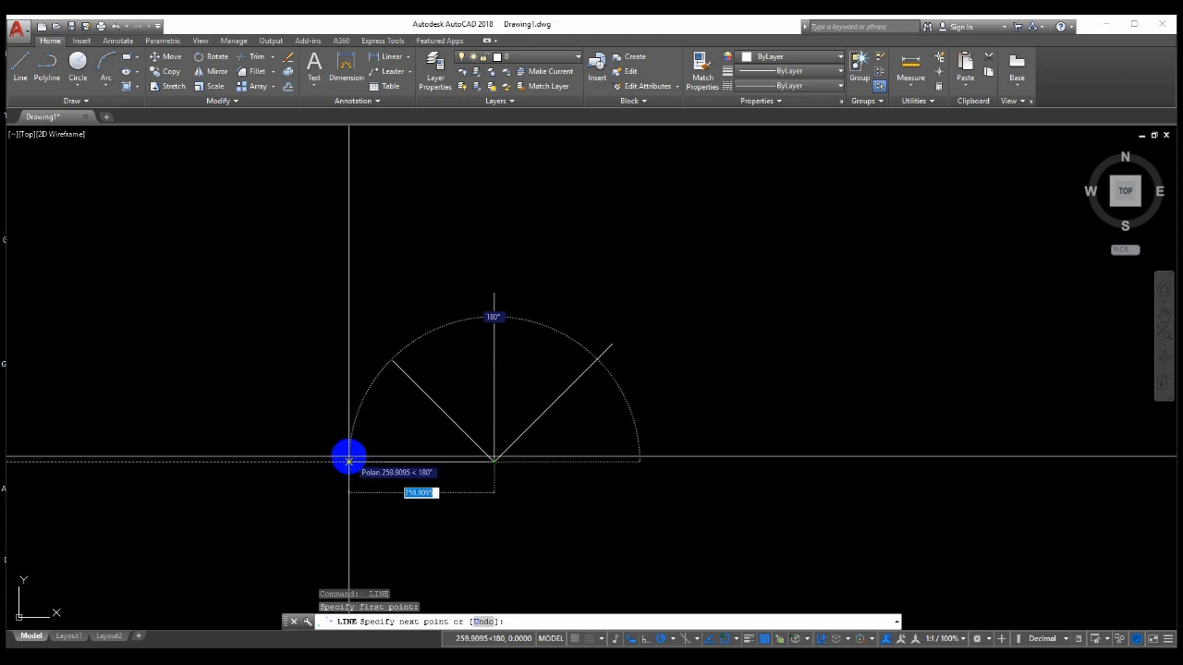
pyautogui.click(350, 460)
pyautogui.press('Return')
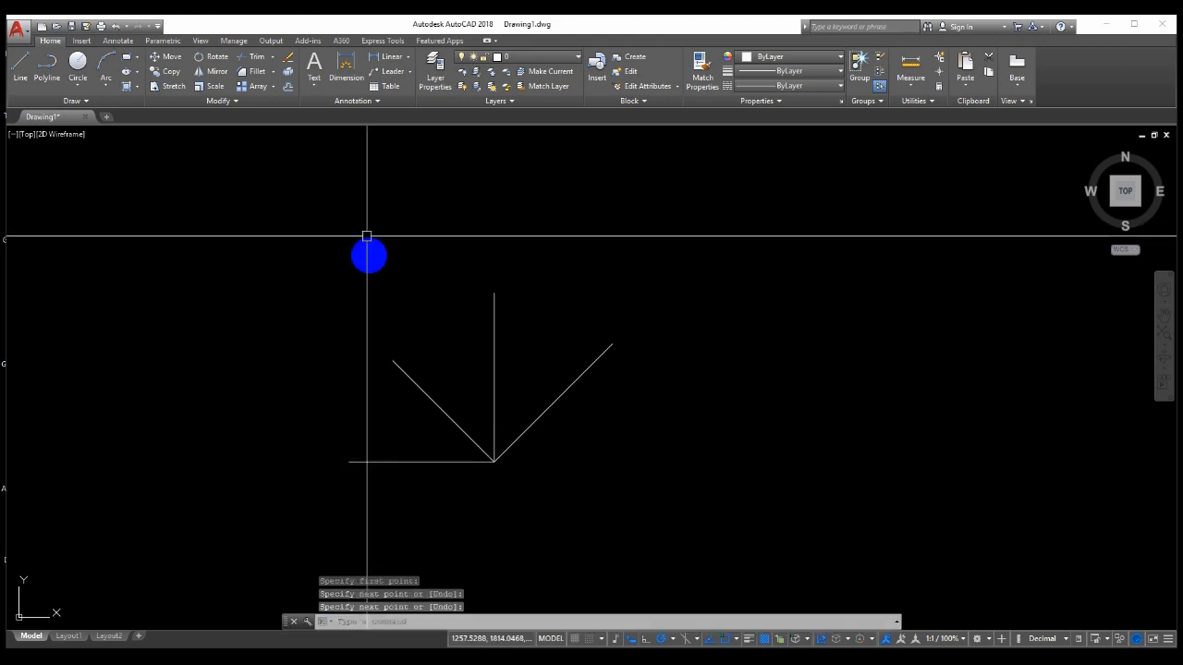
# Add an angular dimension between the 45° line and the vertical line, and examine its text up close.
pyautogui.click(407, 59)
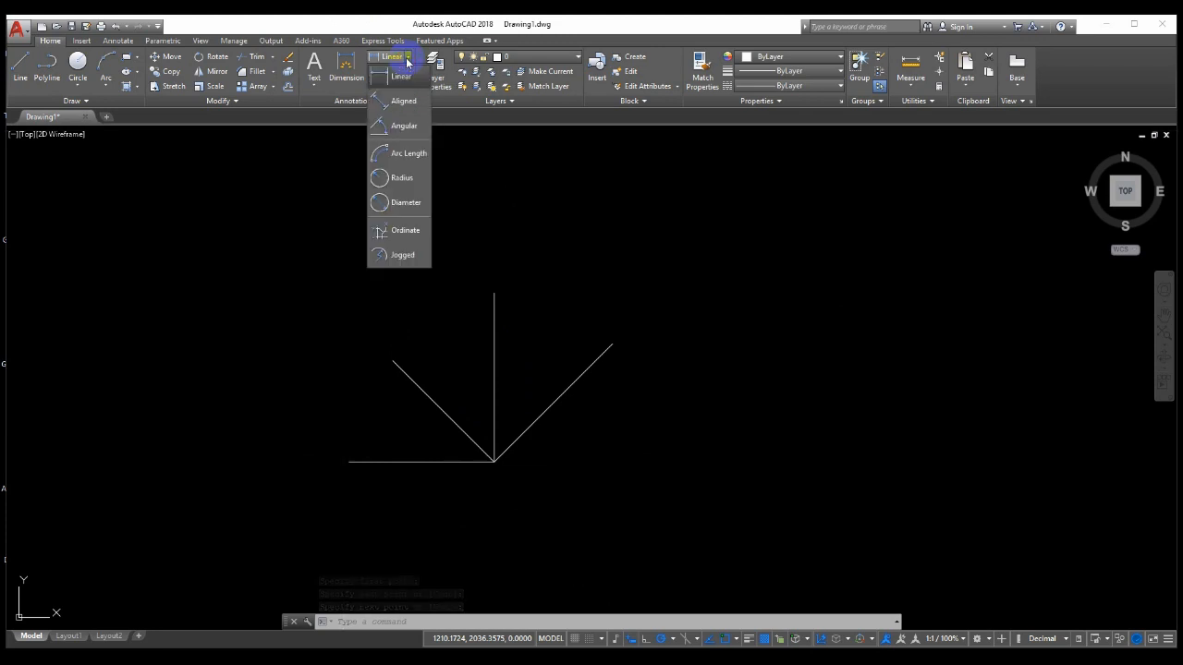
pyautogui.click(399, 126)
pyautogui.click(542, 411)
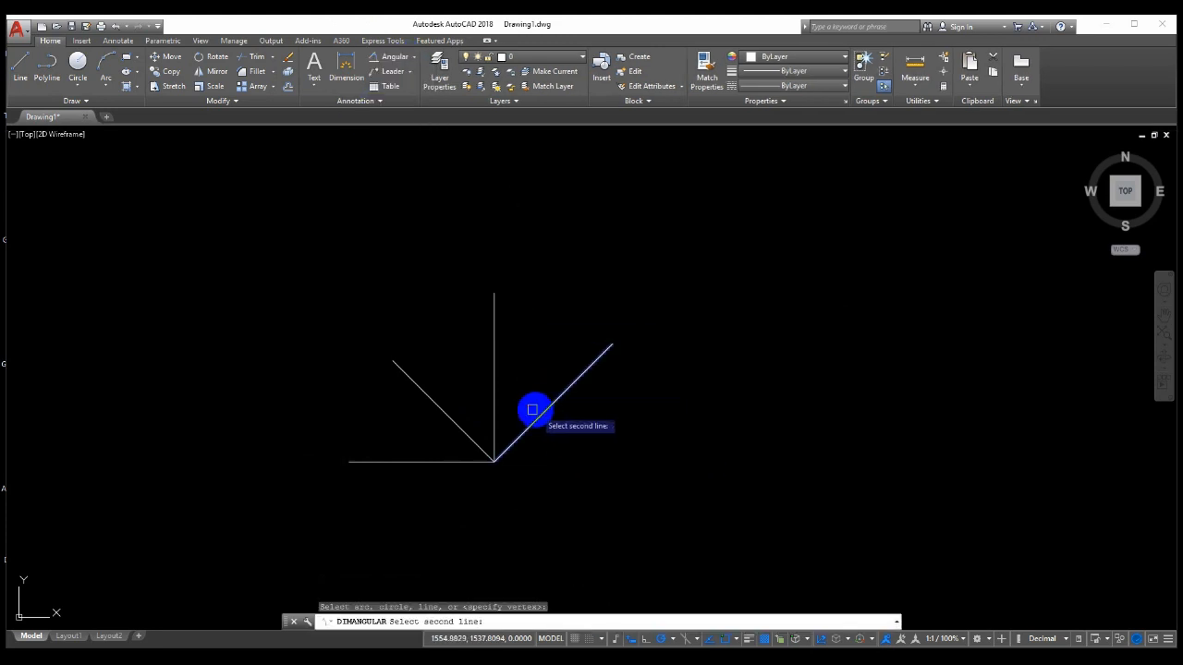
pyautogui.click(494, 401)
pyautogui.scroll(2, 530, 357)
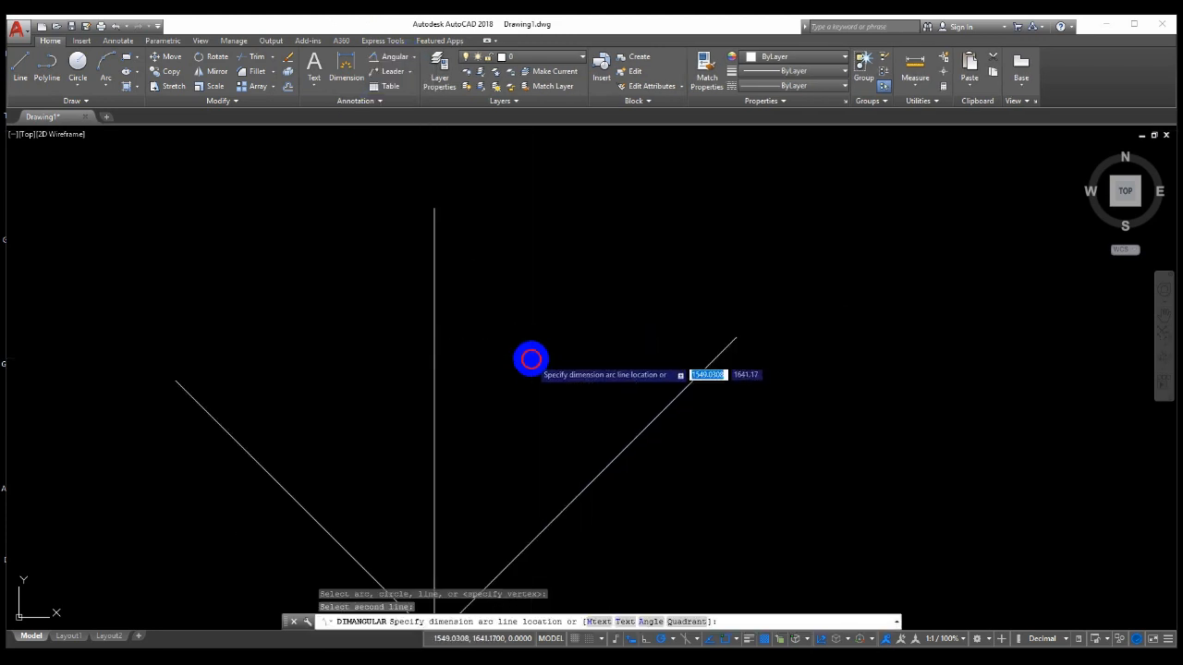
pyautogui.click(546, 364)
pyautogui.scroll(6, 546, 364)
pyautogui.scroll(-3, 531, 384)
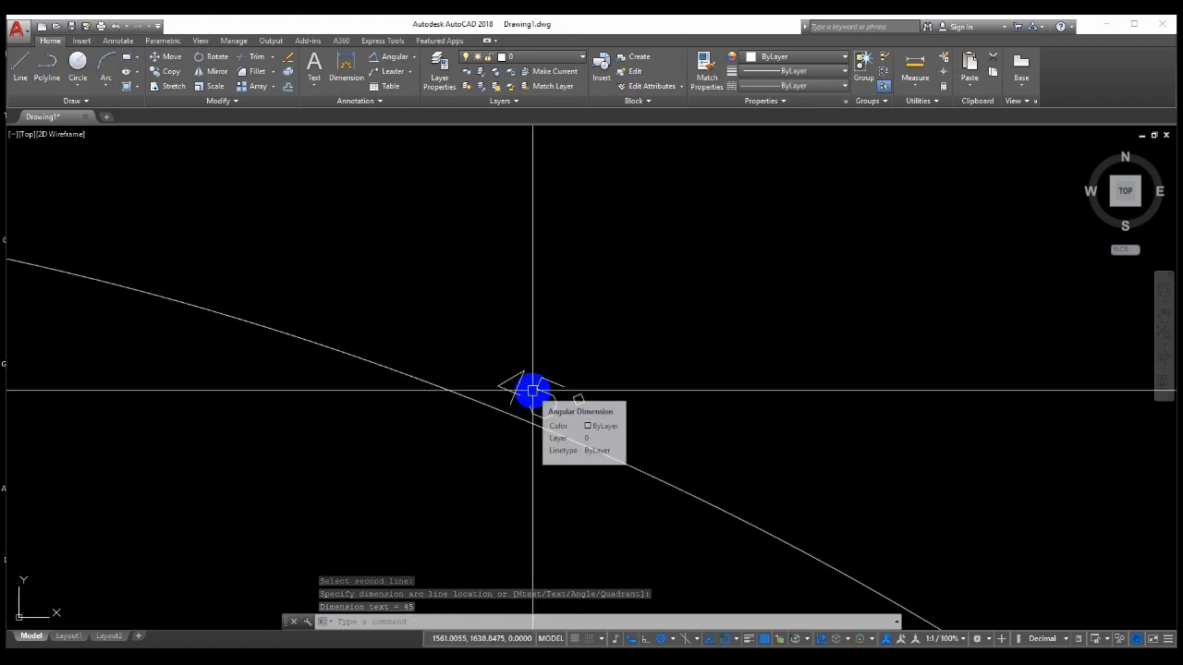
pyautogui.scroll(2, 536, 379)
pyautogui.moveTo(536, 330); pyautogui.dragTo(563, 266, button='middle')
pyautogui.scroll(-2, 509, 396)
pyautogui.scroll(1, 462, 373)
pyautogui.scroll(-2, 514, 370)
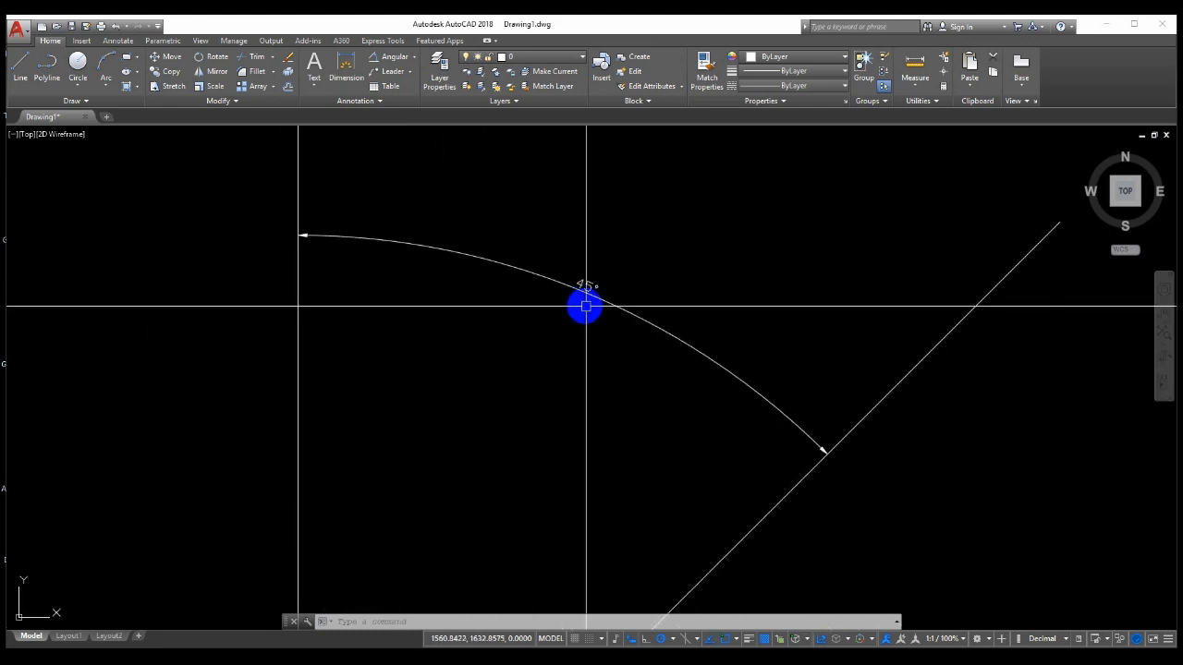
# Erase the angular dimension between the 45° line and the vertical line.
pyautogui.click(692, 293)
pyautogui.click(546, 398)
pyautogui.write('e')
pyautogui.press('Return')
# Erase all four lines of the fan together.
pyautogui.scroll(-4, 531, 379)
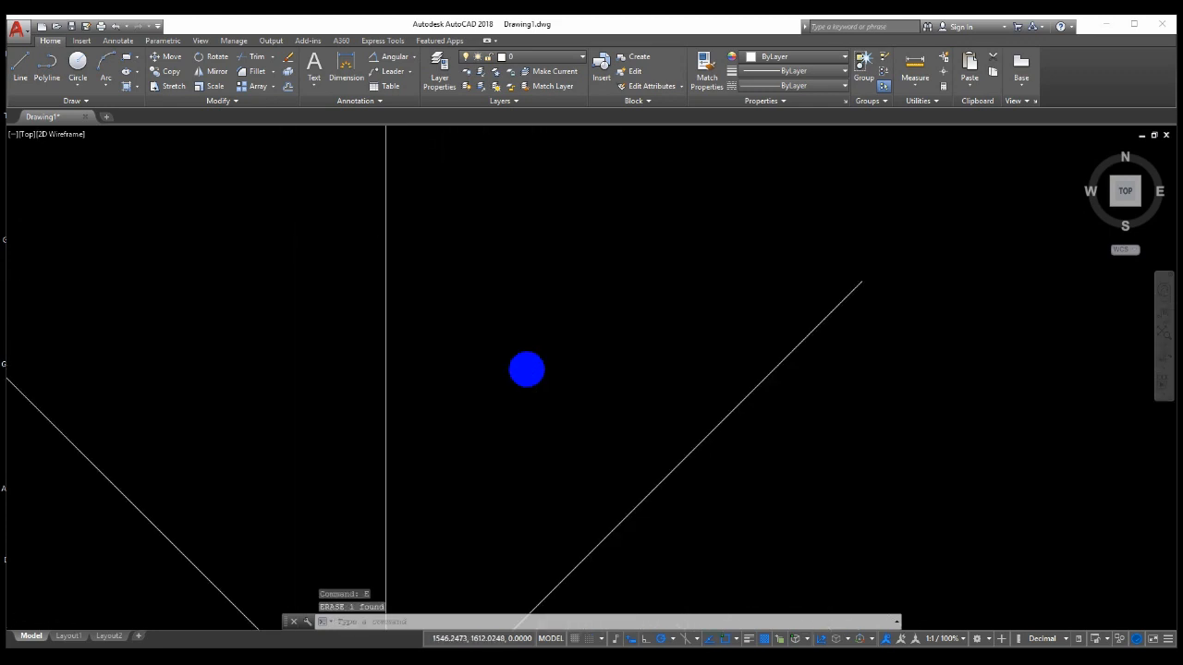
pyautogui.click(708, 515)
pyautogui.click(336, 335)
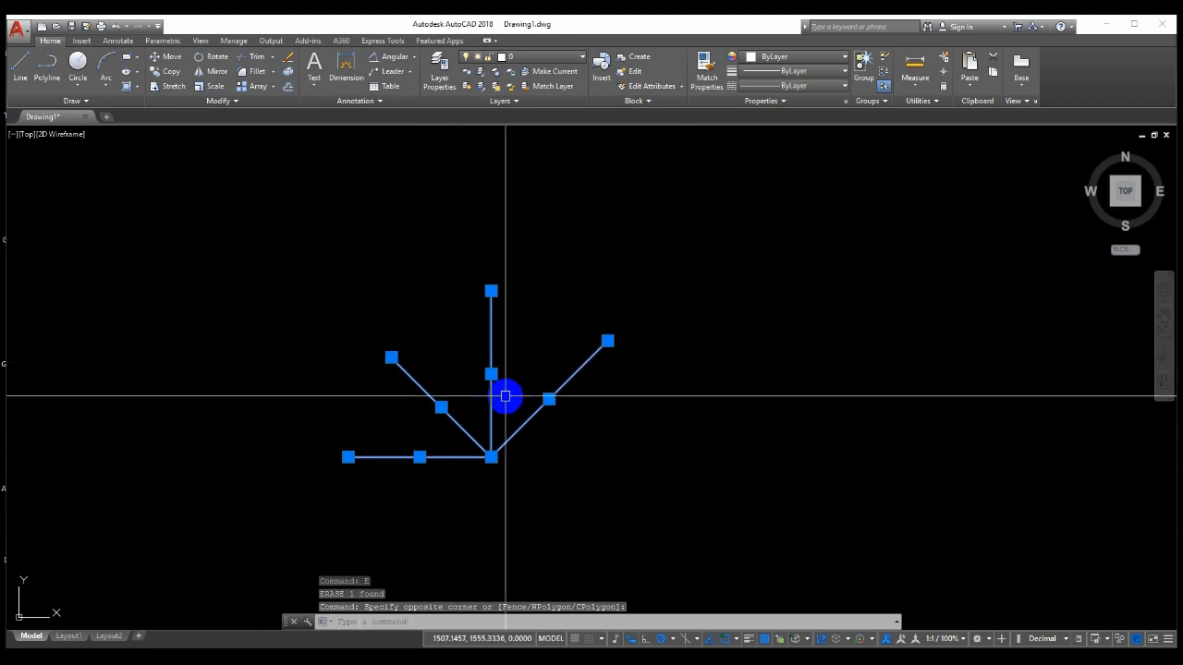
pyautogui.write('e')
pyautogui.press('Return')
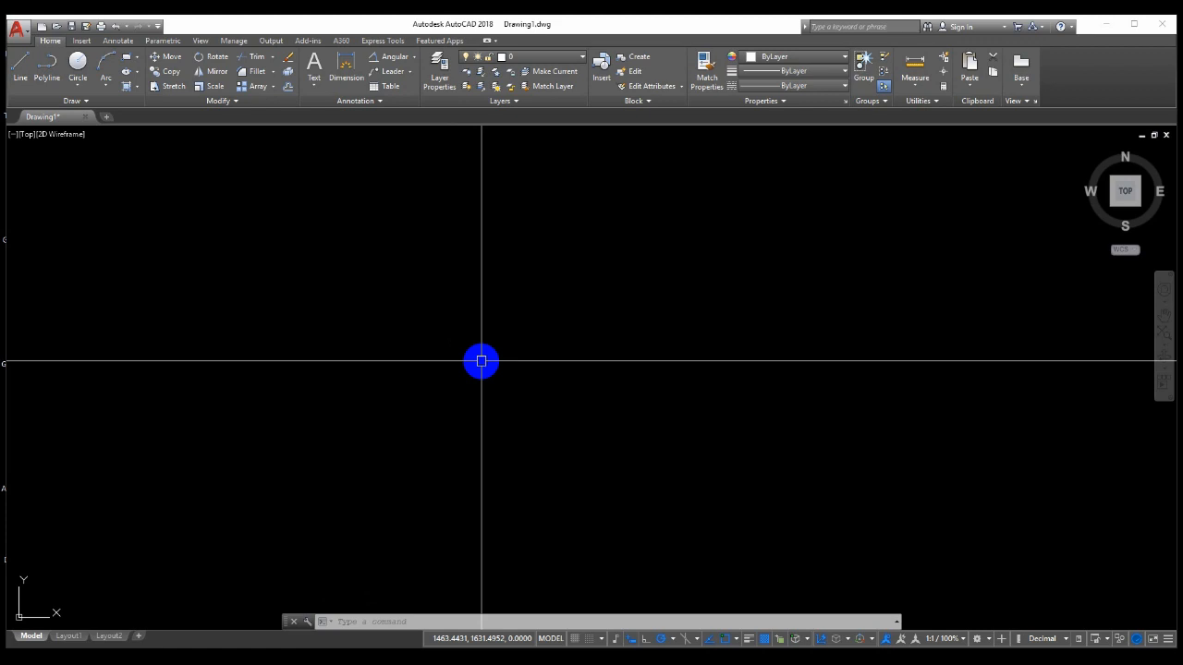
# Set the polar tracking increment angle to 15 in the drafting settings and accept the change.
pyautogui.write('s')
pyautogui.press('Return')
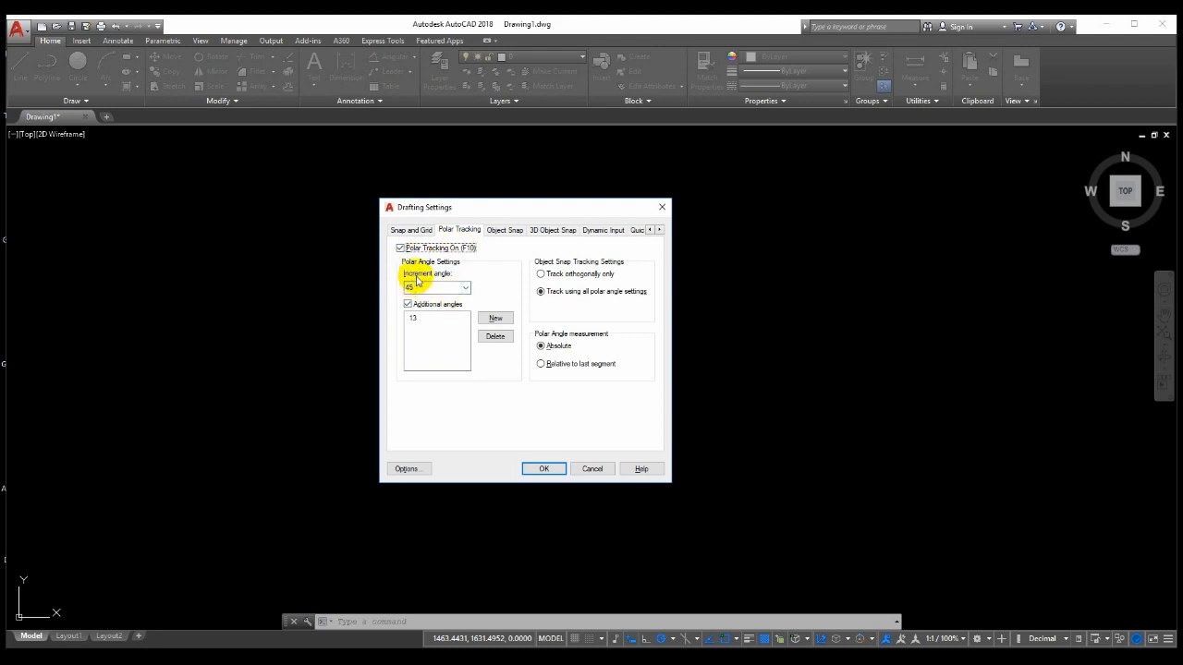
pyautogui.click(468, 288)
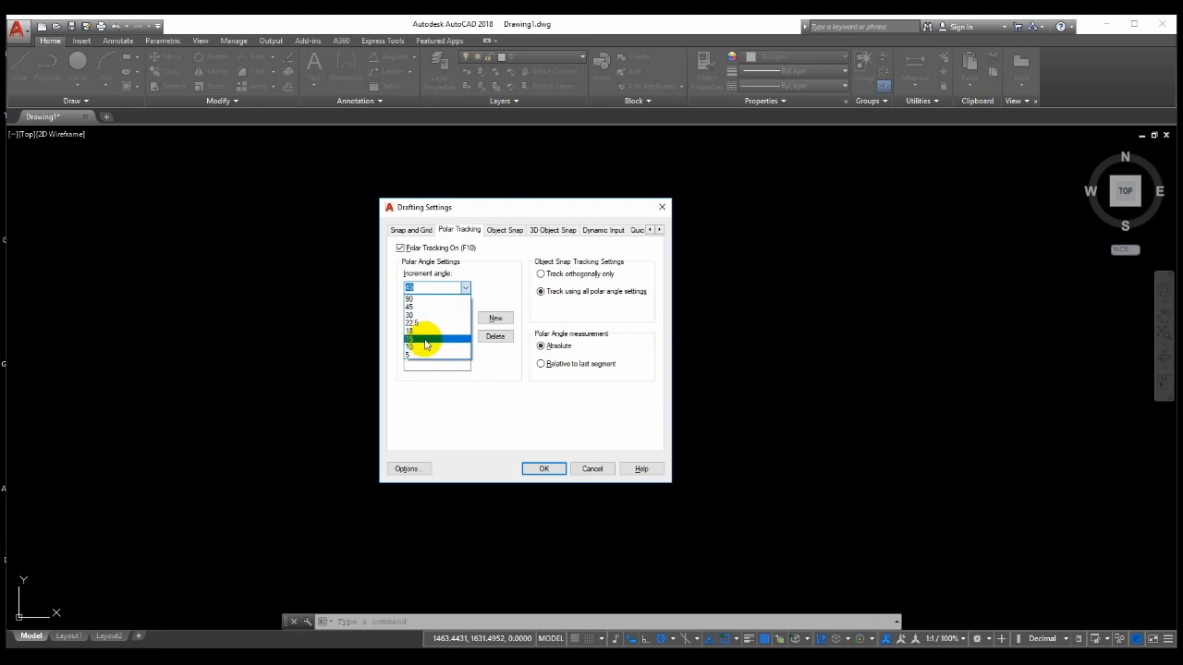
pyautogui.click(424, 340)
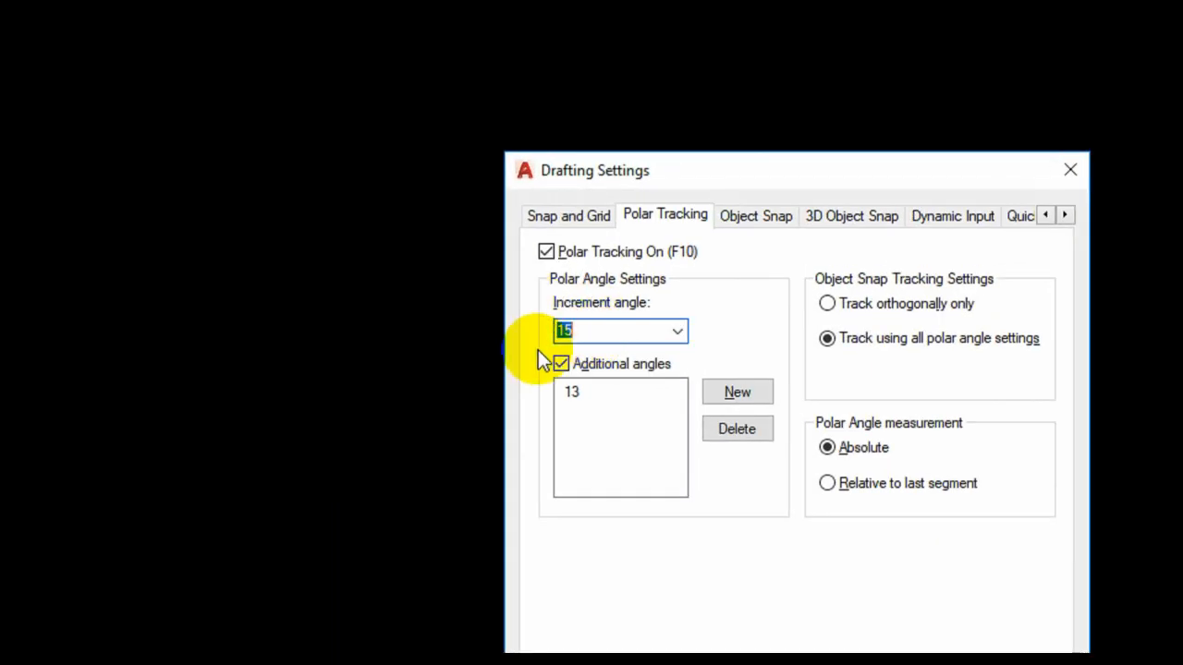
pyautogui.click(681, 335)
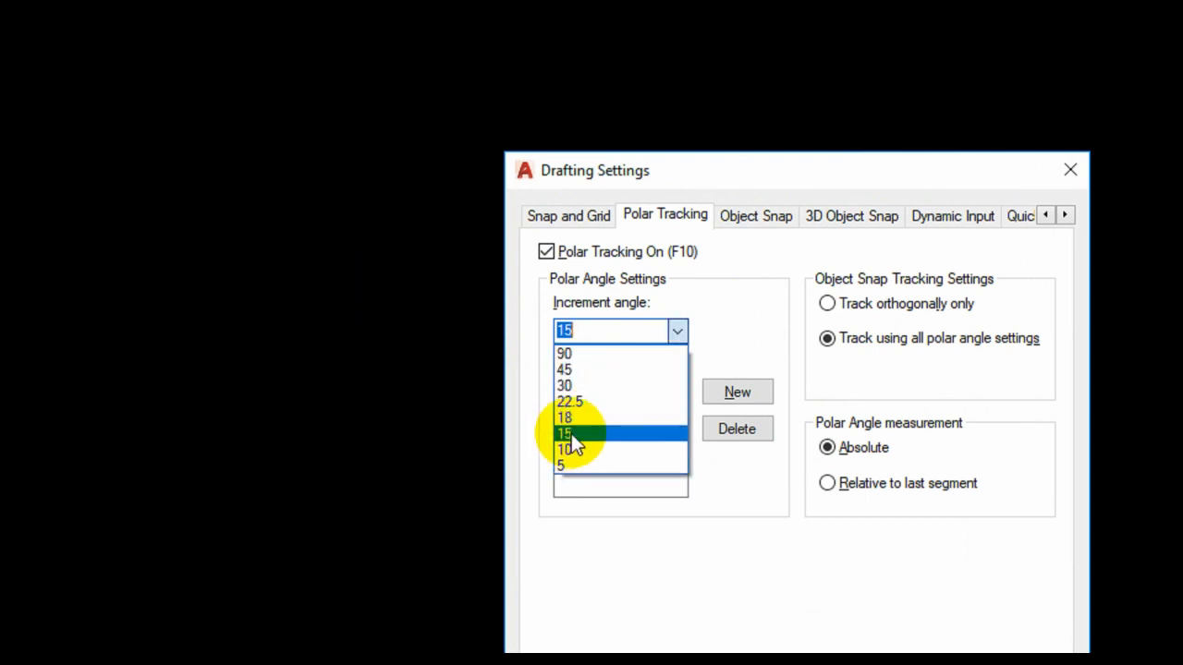
pyautogui.click(571, 433)
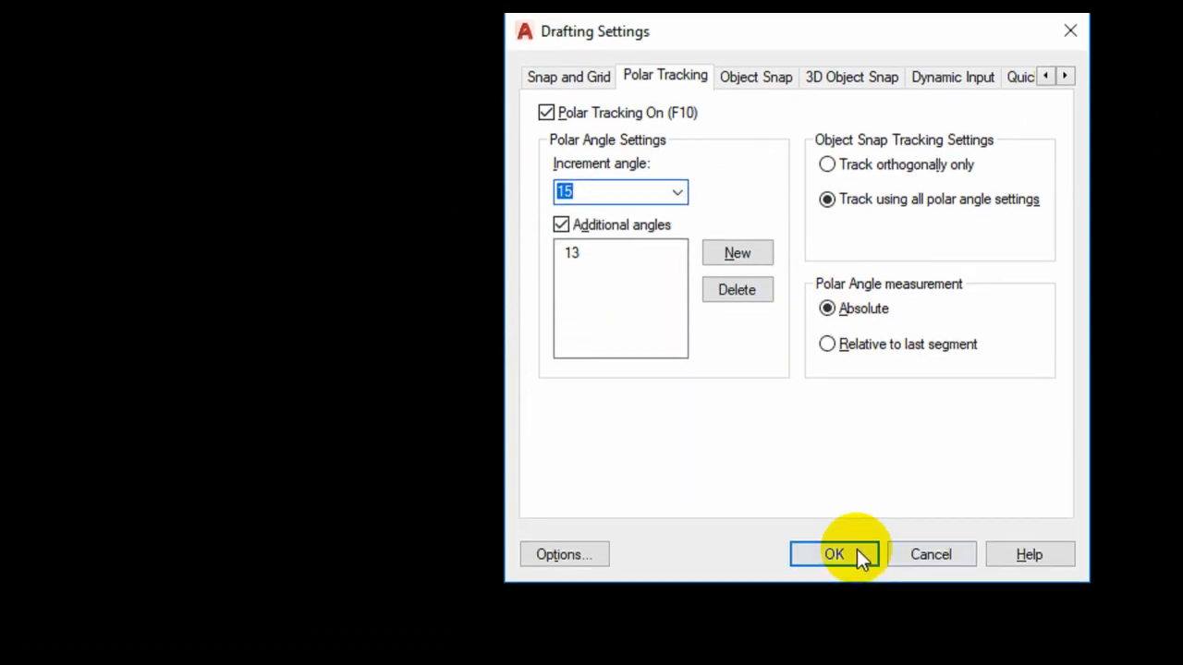
pyautogui.click(857, 552)
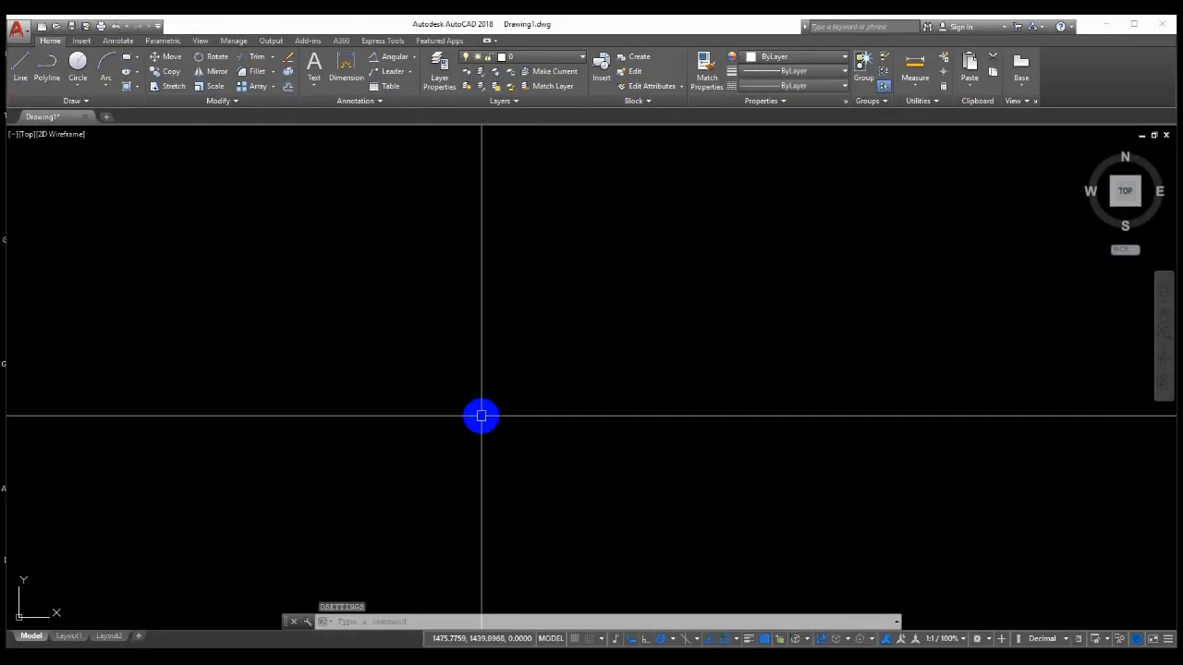
# Draw a horizontal line to the right as the base of a new fan of lines.
pyautogui.write('l')
pyautogui.press('Return')
pyautogui.click(473, 439)
pyautogui.click(629, 439)
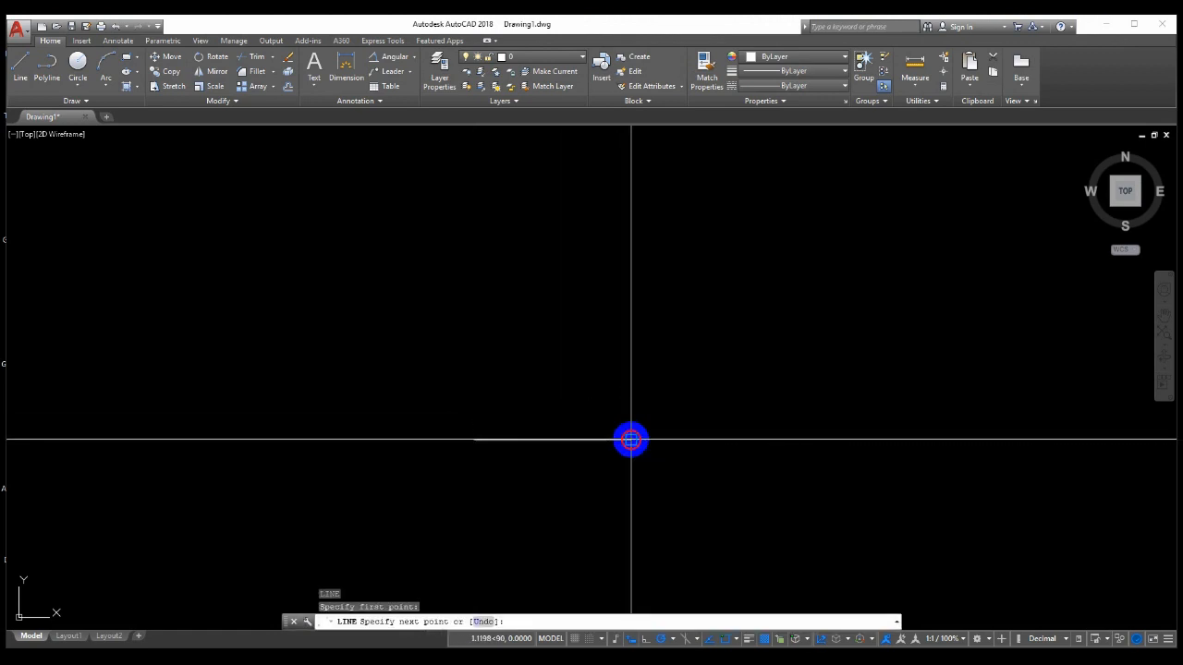
pyautogui.press('Return')
# Draw a line at 15° from the left endpoint of the horizontal line.
pyautogui.press('Return')
pyautogui.click(474, 440)
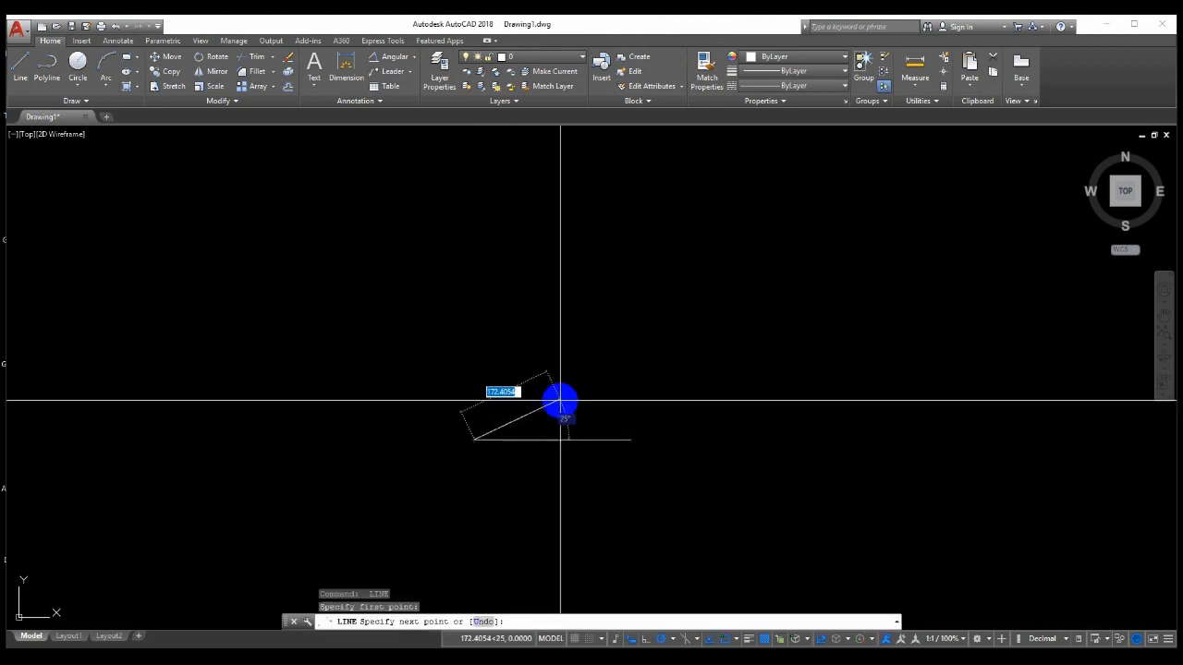
pyautogui.click(626, 399)
pyautogui.press('Return')
# Draw a line at 30° from the same left endpoint.
pyautogui.press('Return')
pyautogui.click(477, 444)
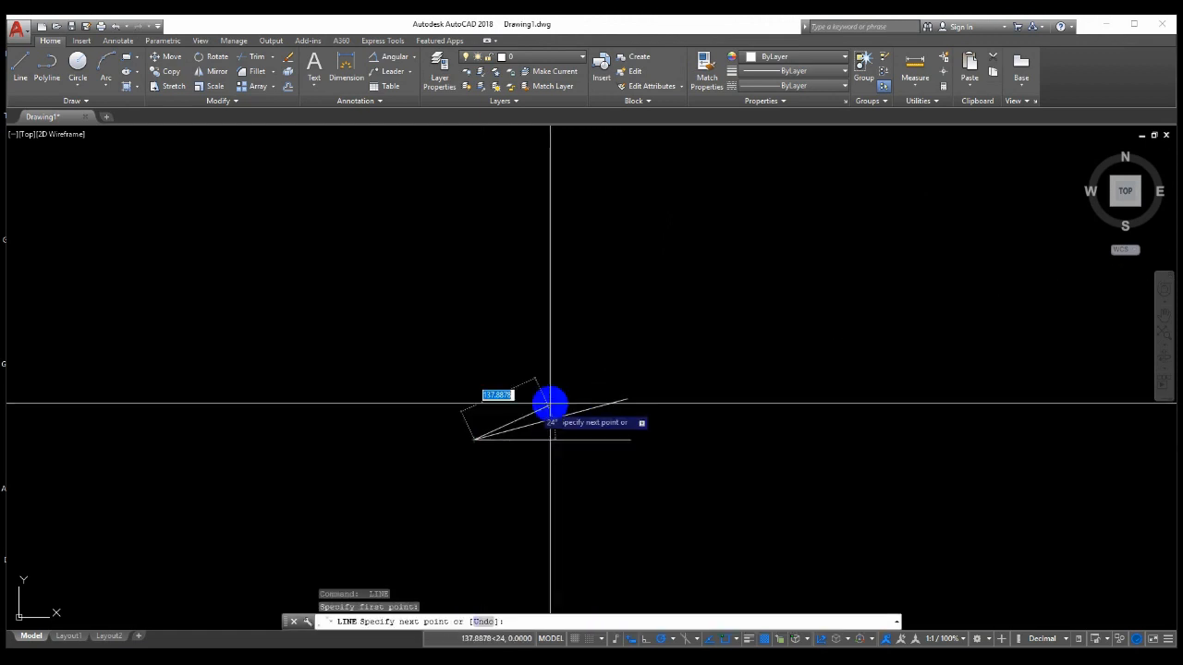
pyautogui.press('Return')
# Draw a line about 196 long at 45° from the shared left endpoint.
pyautogui.press('Return')
pyautogui.click(472, 439)
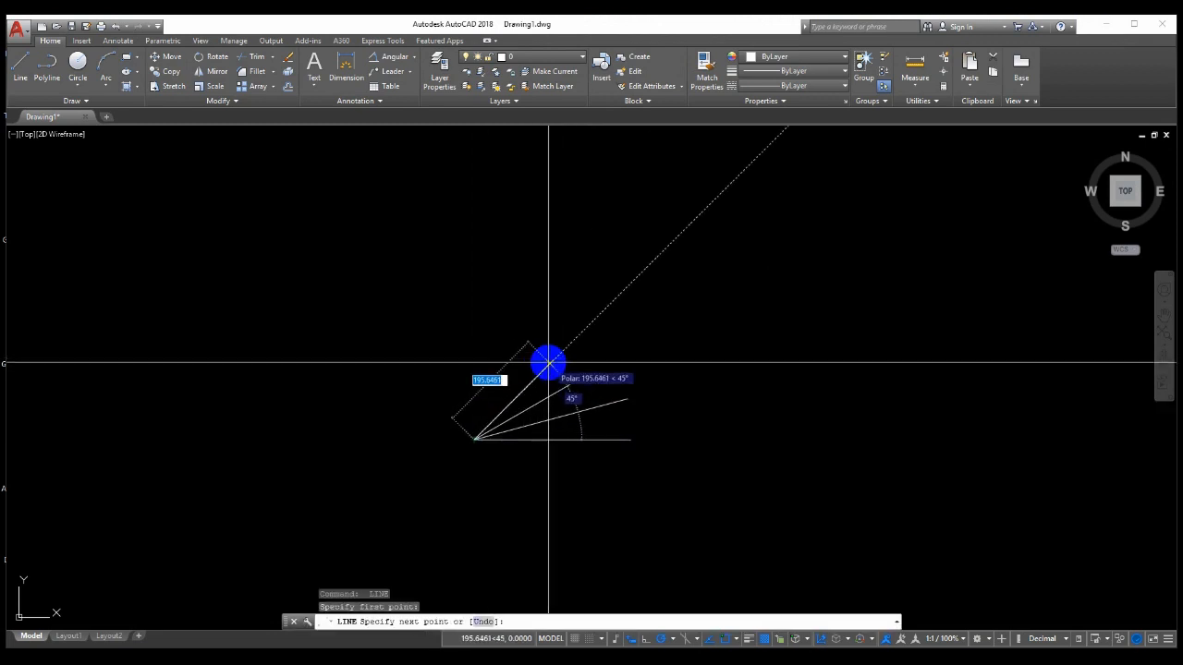
pyautogui.click(546, 360)
pyautogui.press('Return')
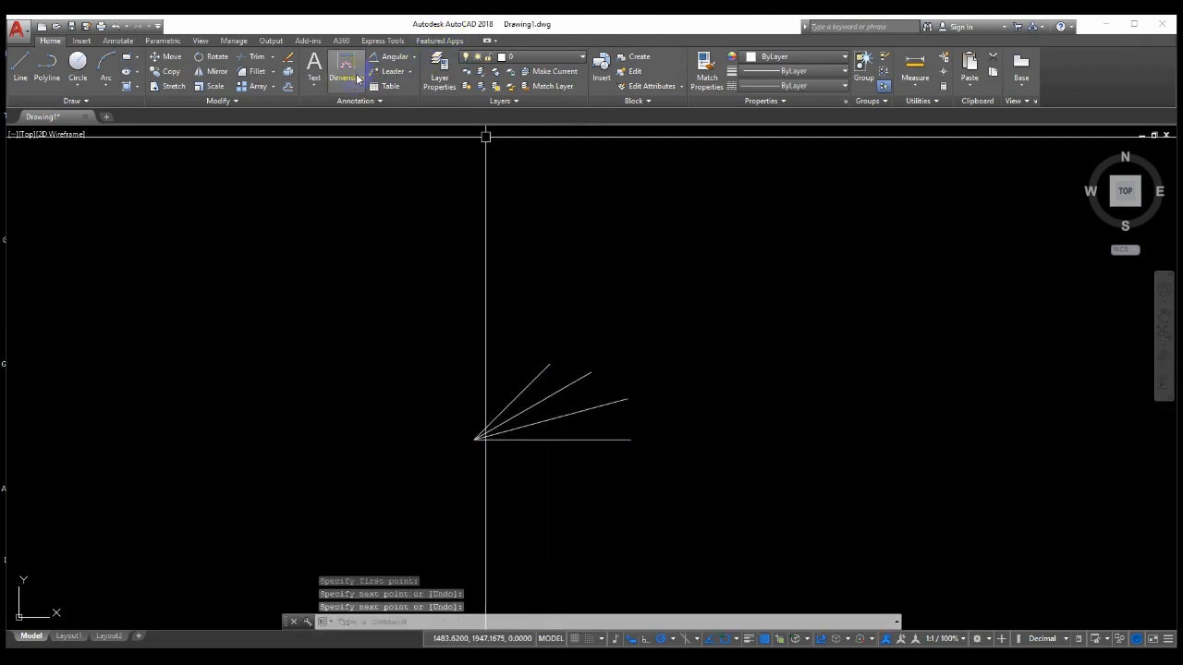
# Add an angular dimension between the horizontal line and the lowest sloping line, and examine its text.
pyautogui.click(388, 57)
pyautogui.scroll(3, 555, 444)
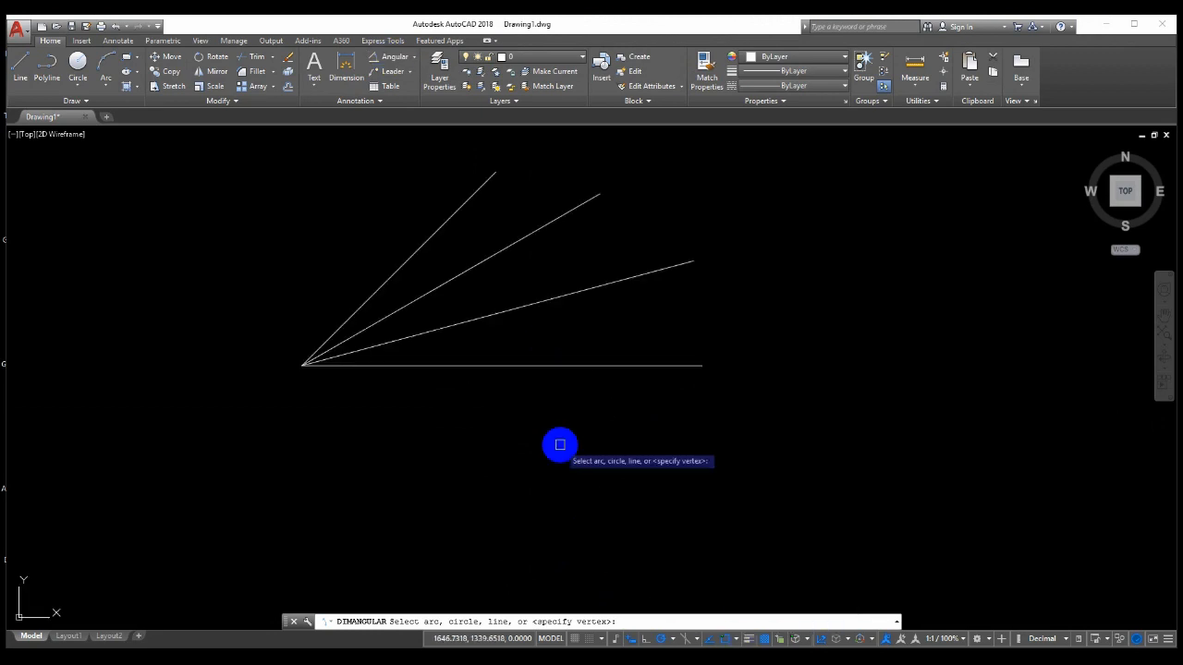
pyautogui.click(488, 331)
pyautogui.click(503, 366)
pyautogui.scroll(3, 513, 337)
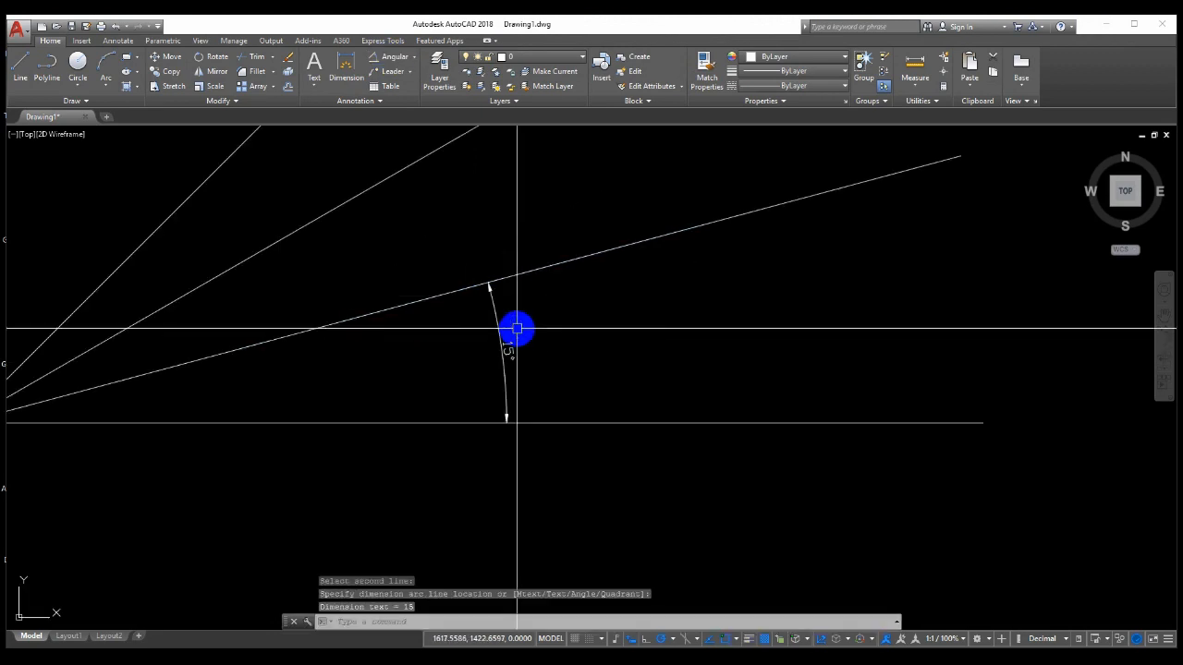
pyautogui.click(523, 421)
pyautogui.scroll(2, 531, 407)
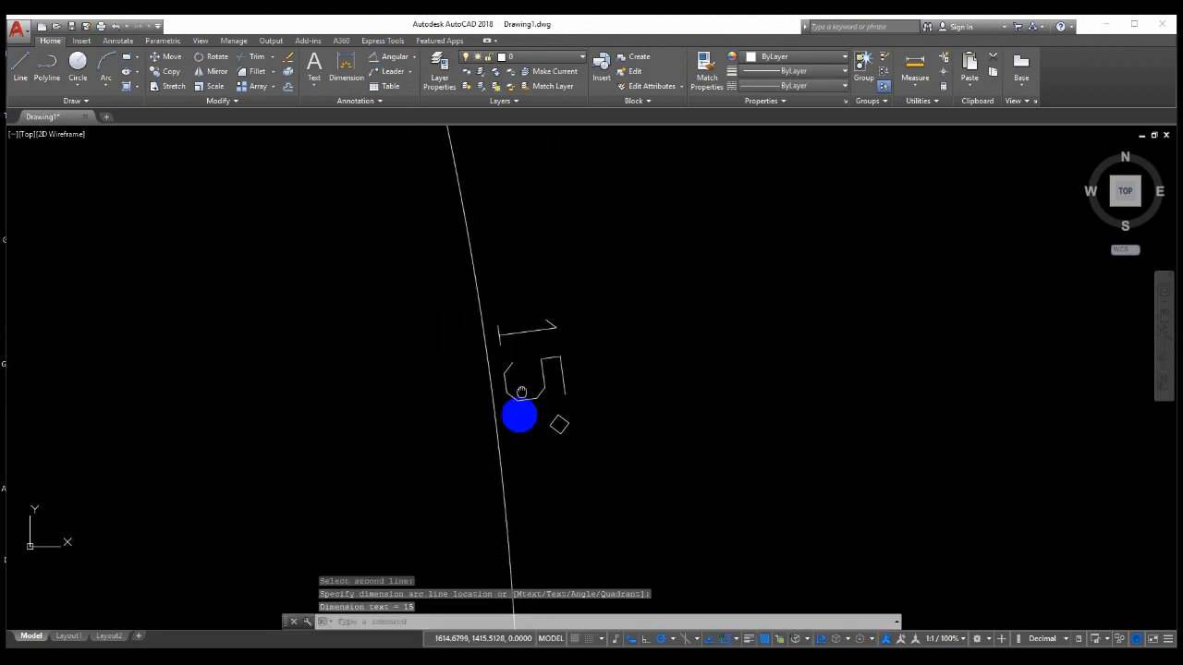
pyautogui.scroll(-5, 549, 434)
# Add an angular dimension between the 15° line and the 30° line.
pyautogui.press('Return')
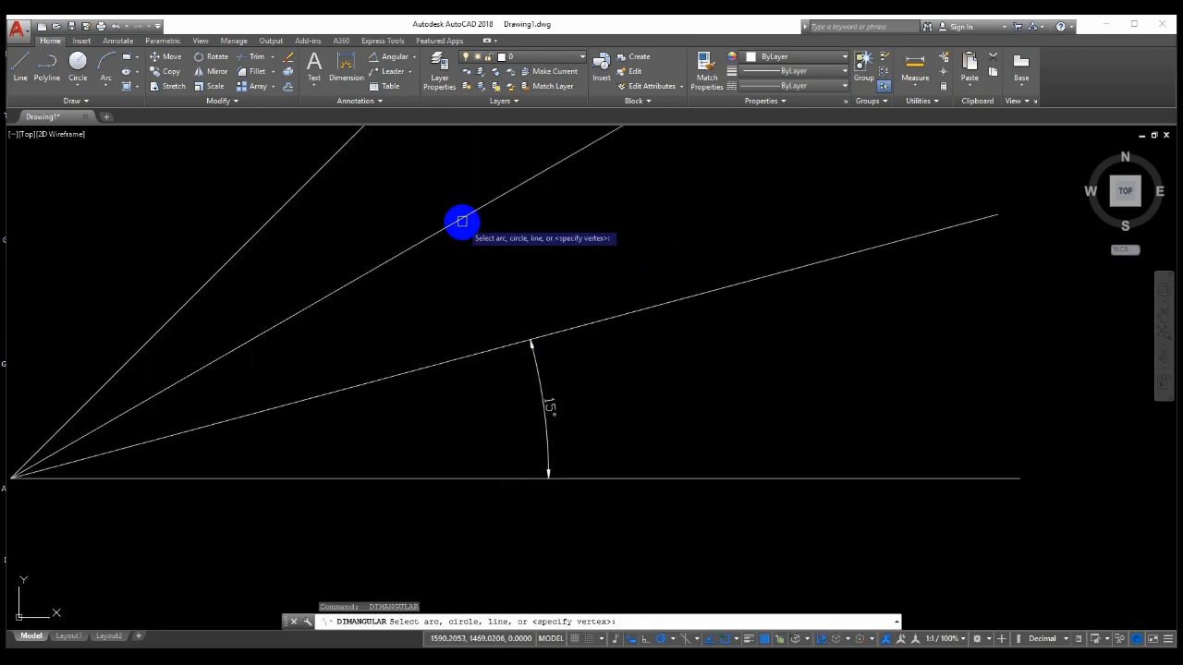
pyautogui.click(462, 220)
pyautogui.click(468, 353)
pyautogui.click(520, 256)
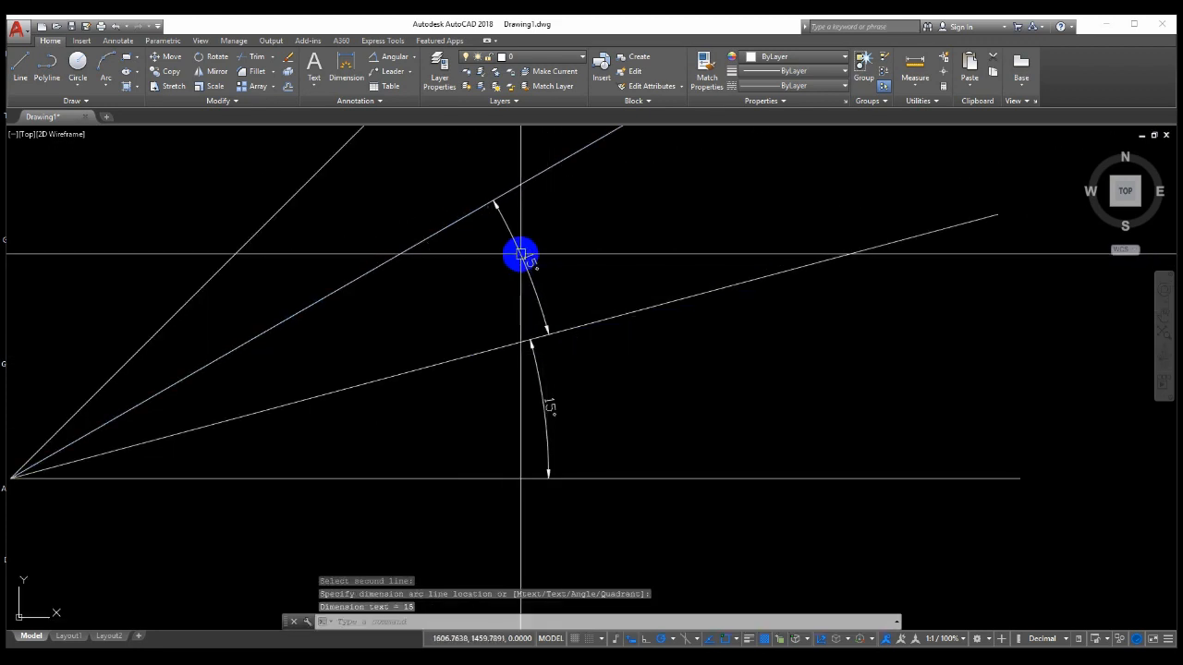
# Add an angular dimension between the 30° line and the 45° line.
pyautogui.press('Return')
pyautogui.click(316, 173)
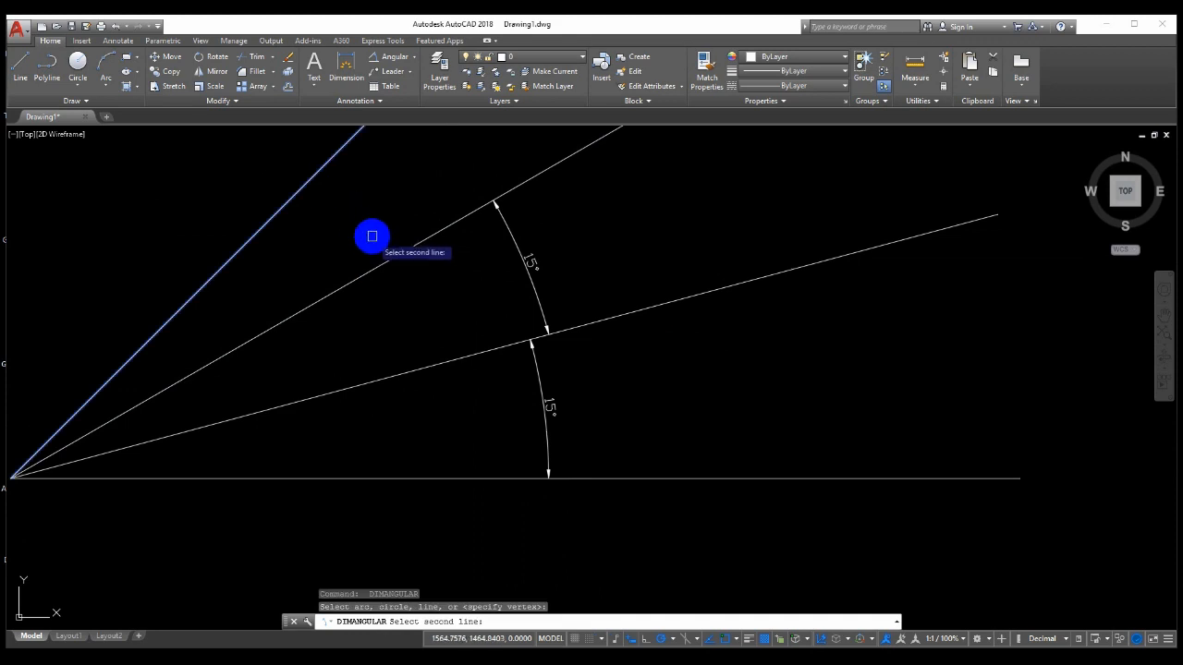
pyautogui.click(396, 256)
pyautogui.click(391, 198)
# Set the polar tracking increment angle to 10 in the drafting settings and apply it.
pyautogui.scroll(-5, 514, 415)
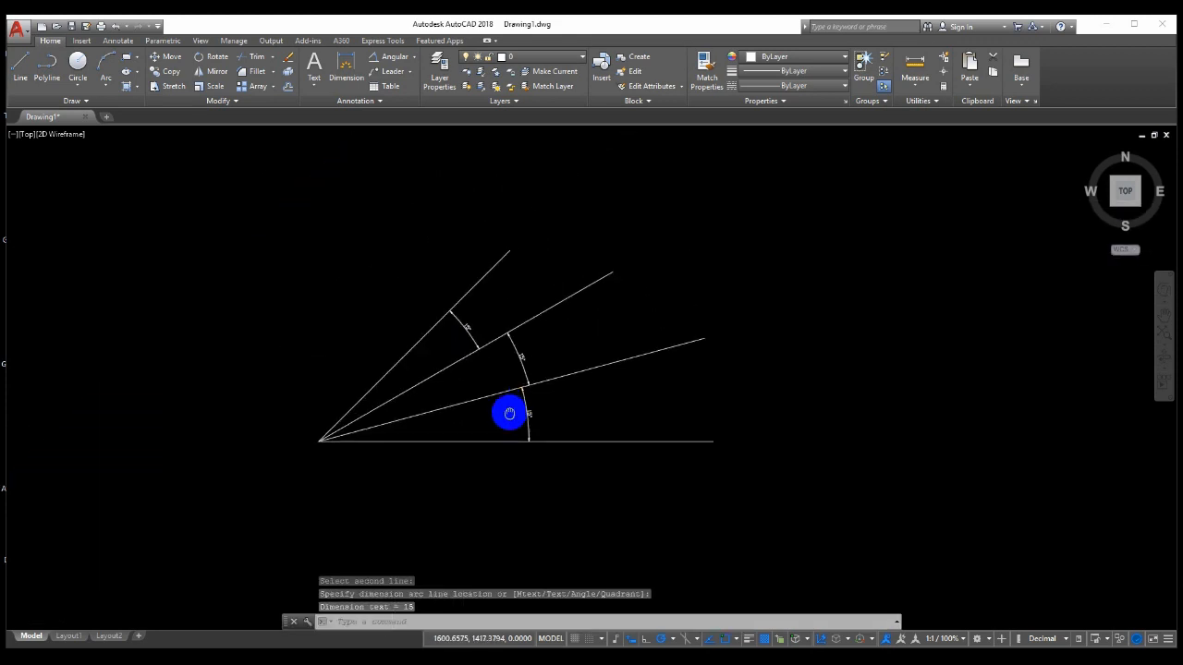
pyautogui.moveTo(828, 511); pyautogui.dragTo(586, 475, button='middle')
pyautogui.moveTo(585, 369); pyautogui.dragTo(580, 390, button='middle')
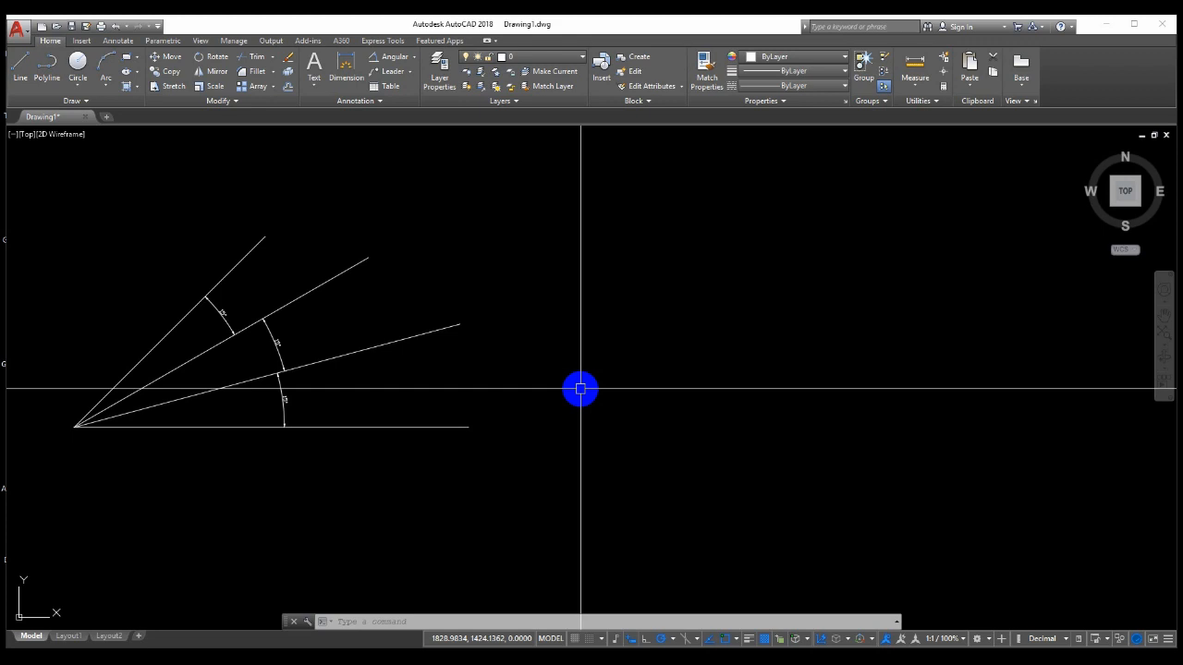
pyautogui.write('s')
pyautogui.press('Return')
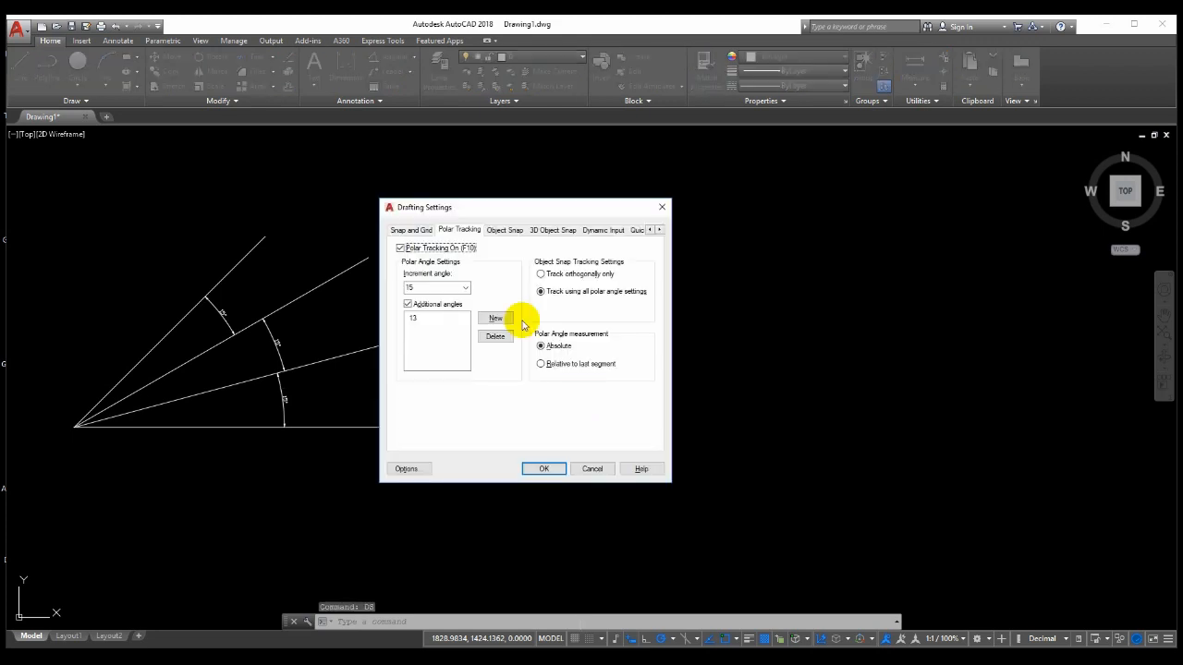
pyautogui.click(465, 289)
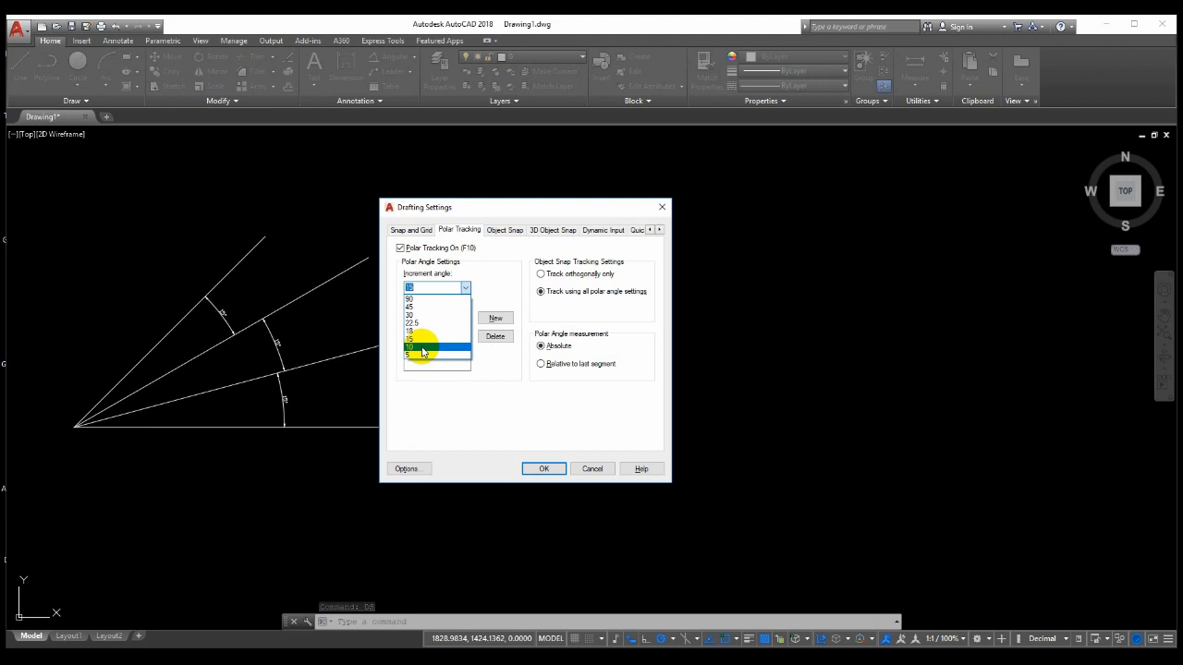
pyautogui.click(422, 349)
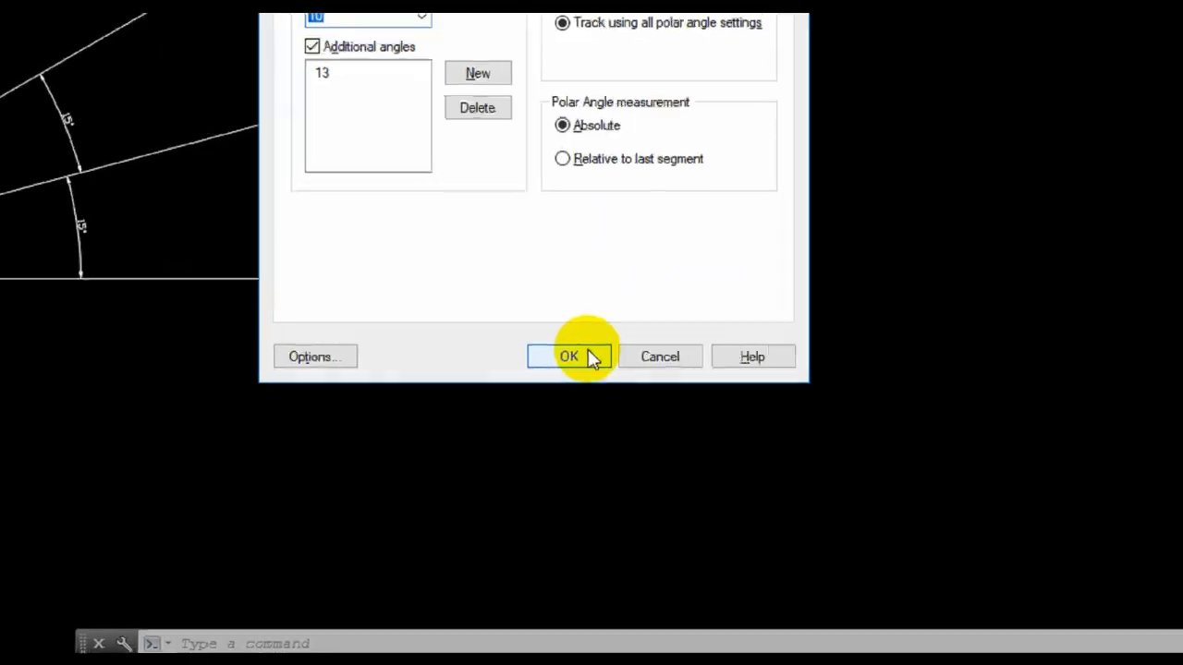
pyautogui.click(557, 471)
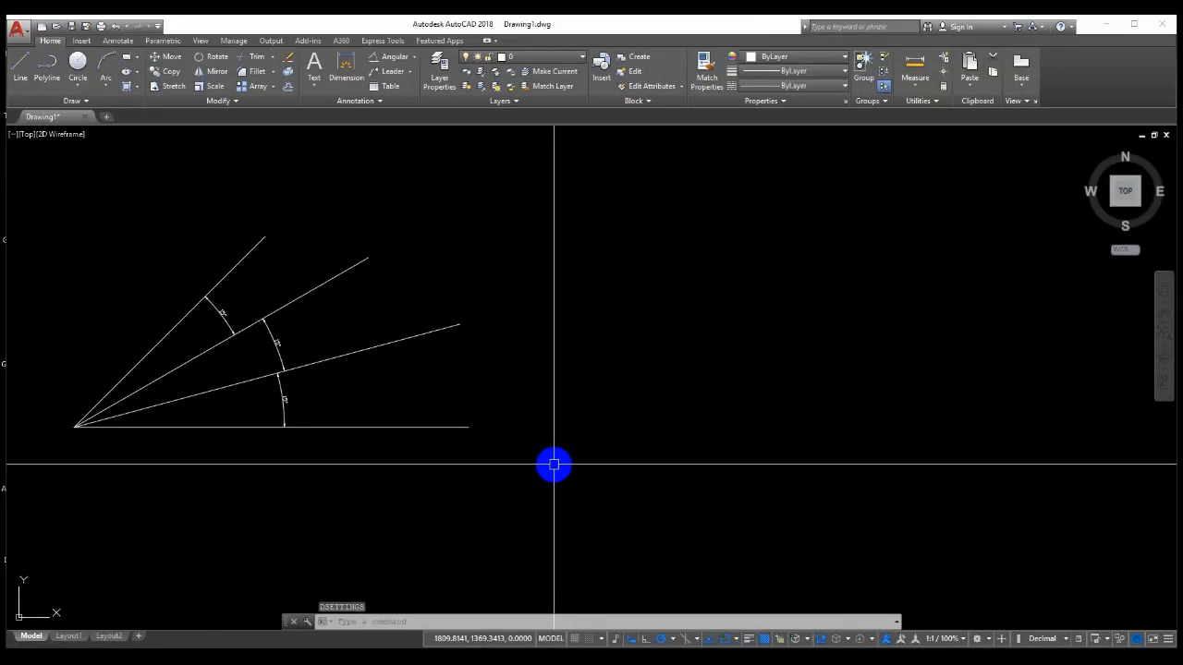
# Draw a separate horizontal line in the empty space to the right of the dimensioned 15° line group.
pyautogui.write('l')
pyautogui.press('Return')
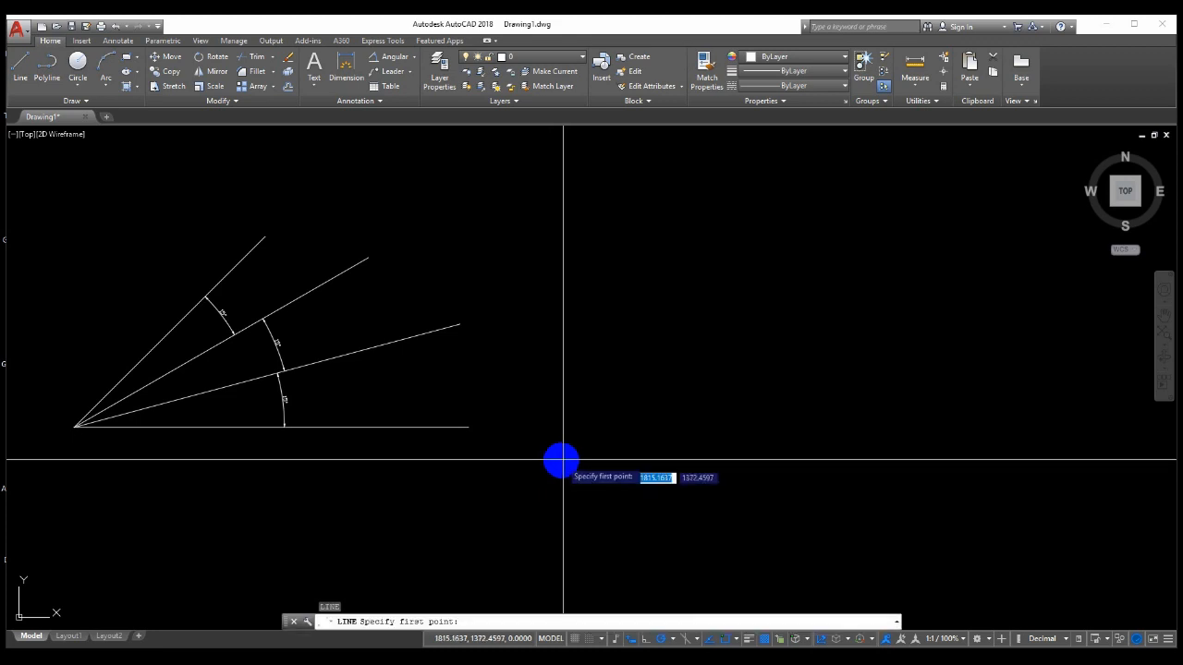
pyautogui.click(637, 437)
pyautogui.click(942, 437)
pyautogui.press('Return')
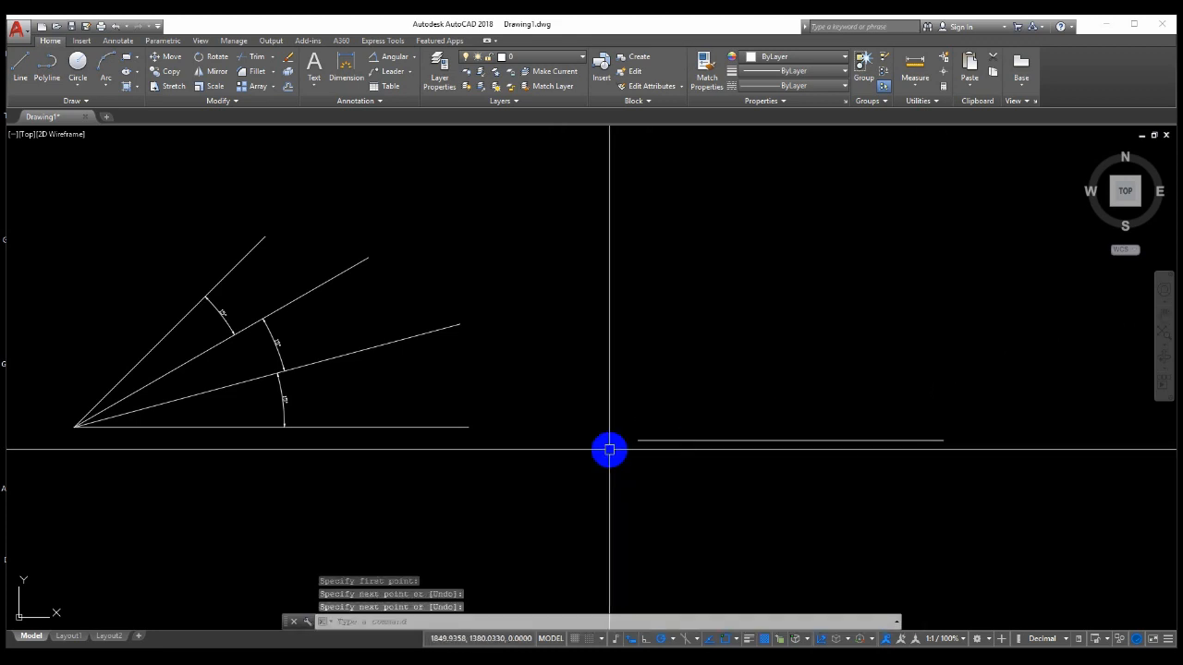
# Draw a line at 10° from the left endpoint of the new horizontal line.
pyautogui.press('Return')
pyautogui.click(637, 439)
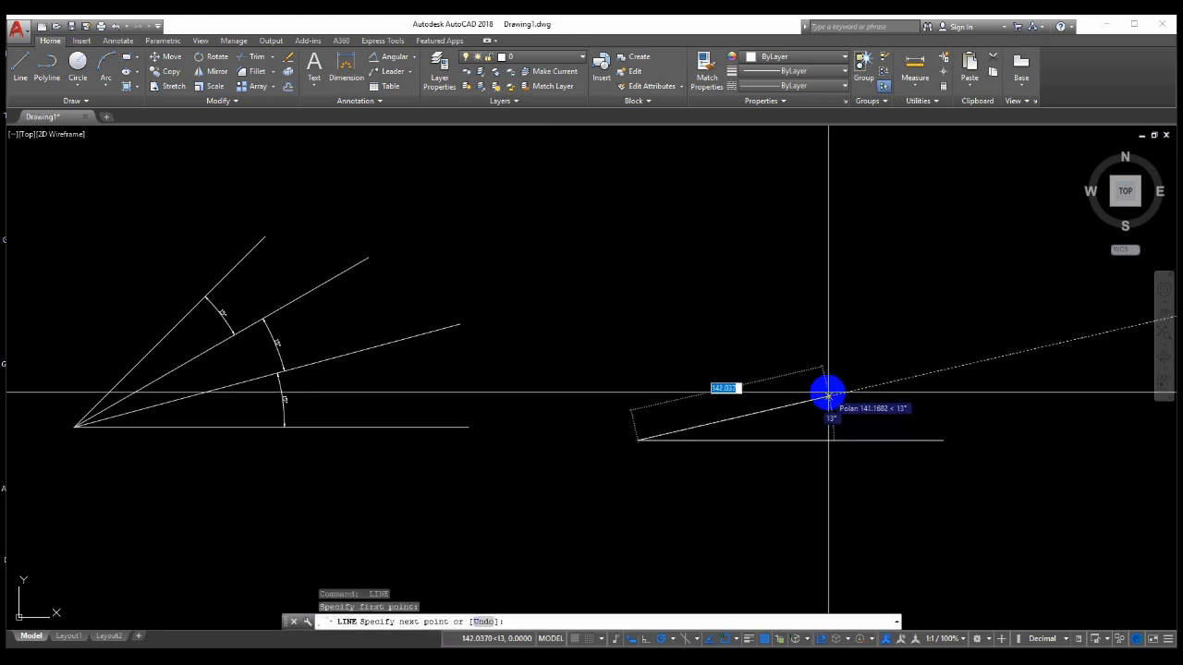
pyautogui.click(849, 403)
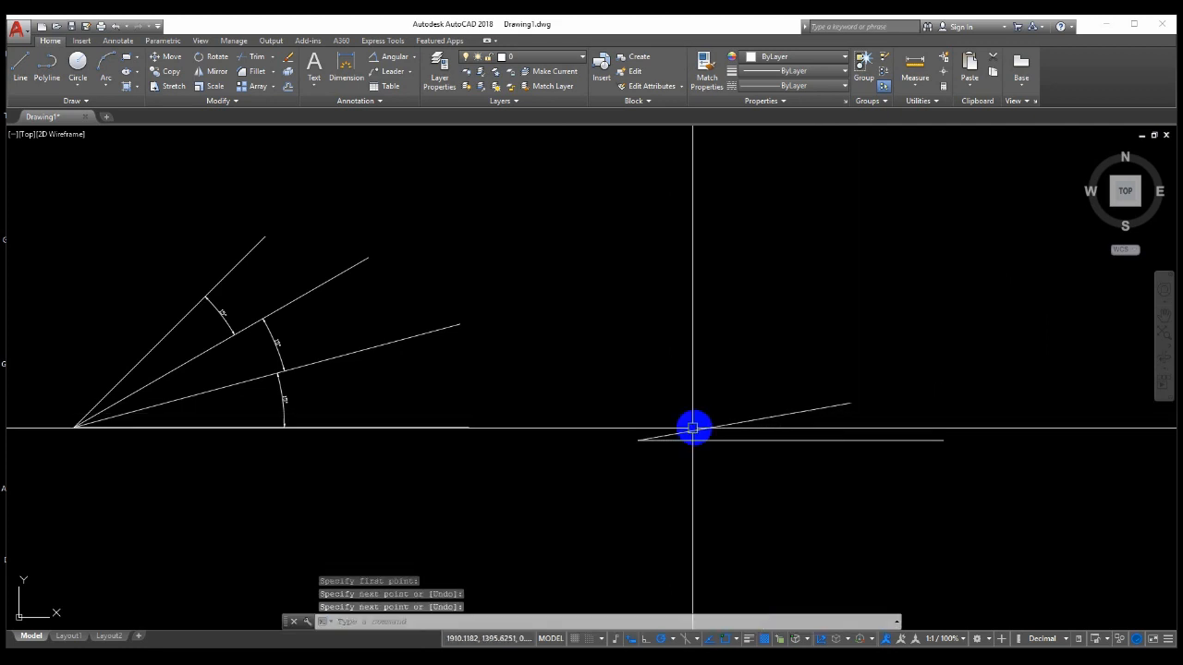
pyautogui.press('Return')
# Draw a line at 20° from the same left endpoint, above the 10° line.
pyautogui.press('Return')
pyautogui.click(638, 440)
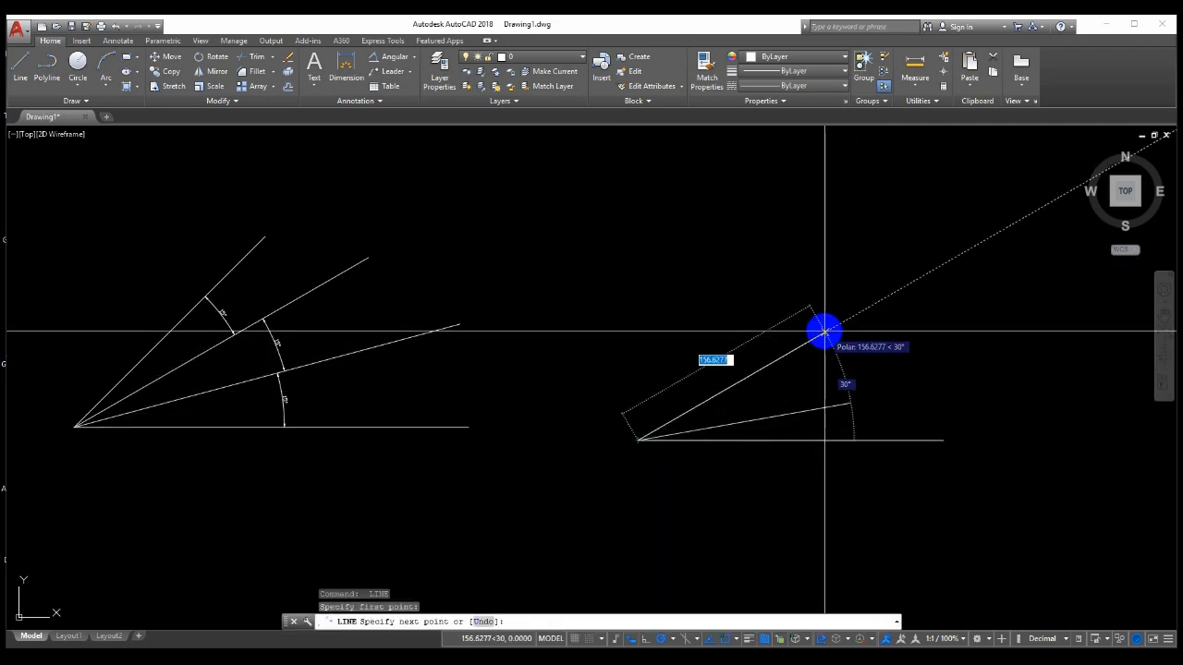
pyautogui.click(833, 367)
pyautogui.press('Return')
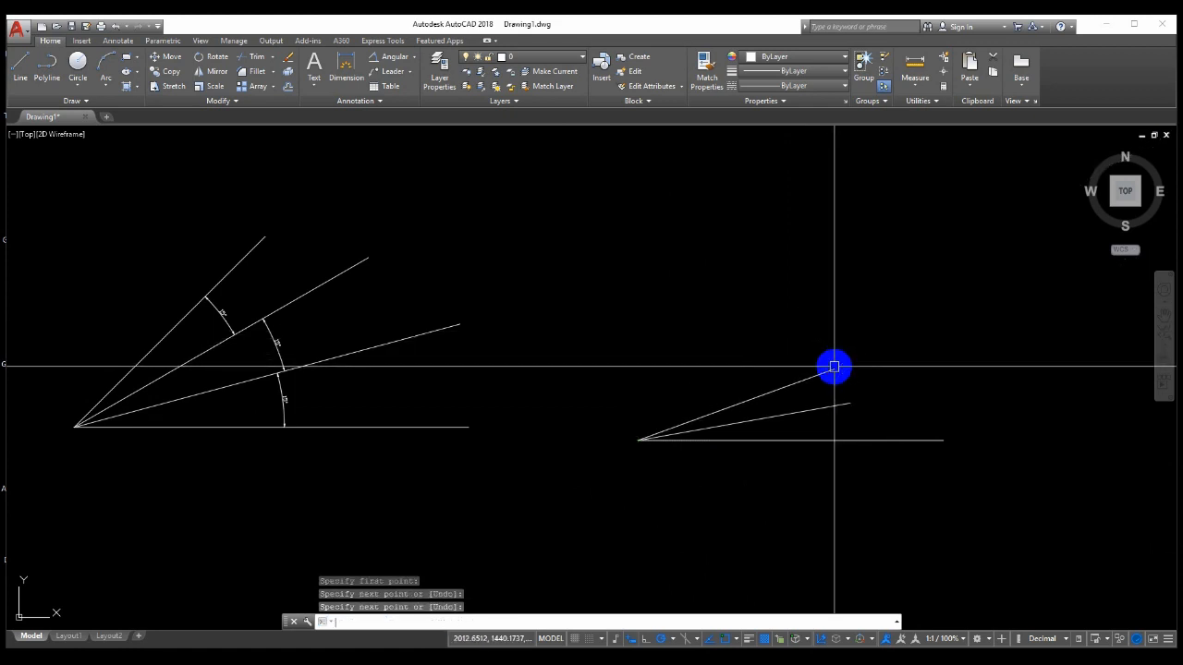
# Add an angular dimension between the new horizontal line and the lower sloping line, and examine its text.
pyautogui.scroll(1, 804, 425)
pyautogui.moveTo(798, 412); pyautogui.dragTo(594, 320, button='middle')
pyautogui.moveTo(518, 317); pyautogui.dragTo(601, 337, button='middle')
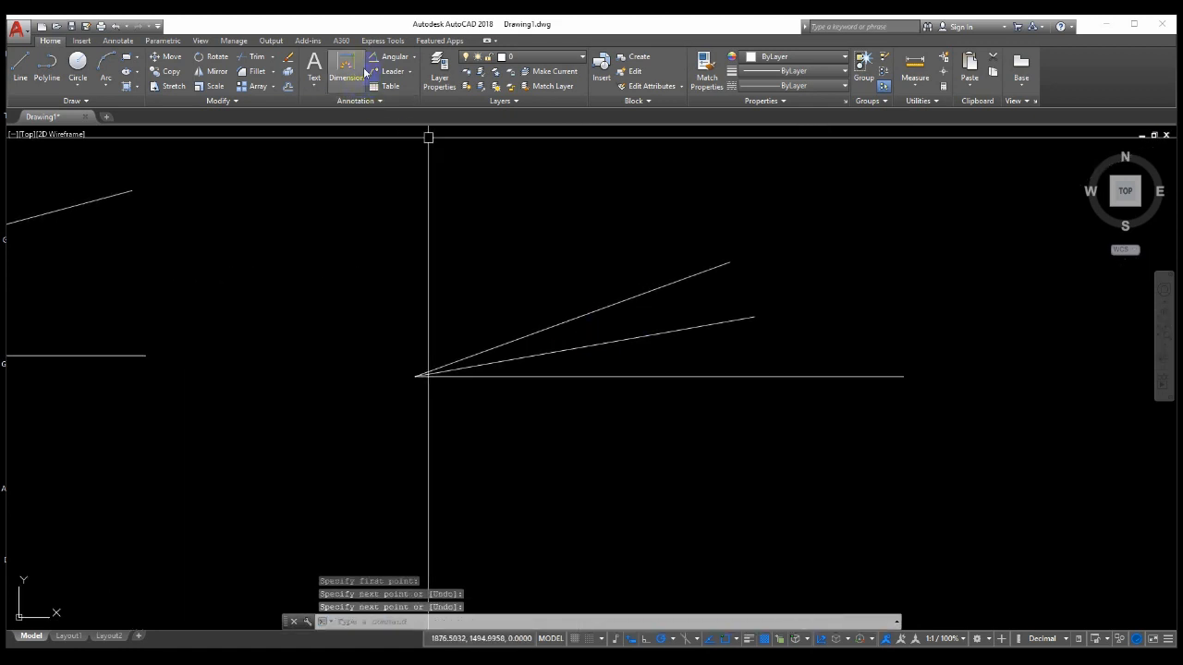
pyautogui.click(406, 58)
pyautogui.click(634, 375)
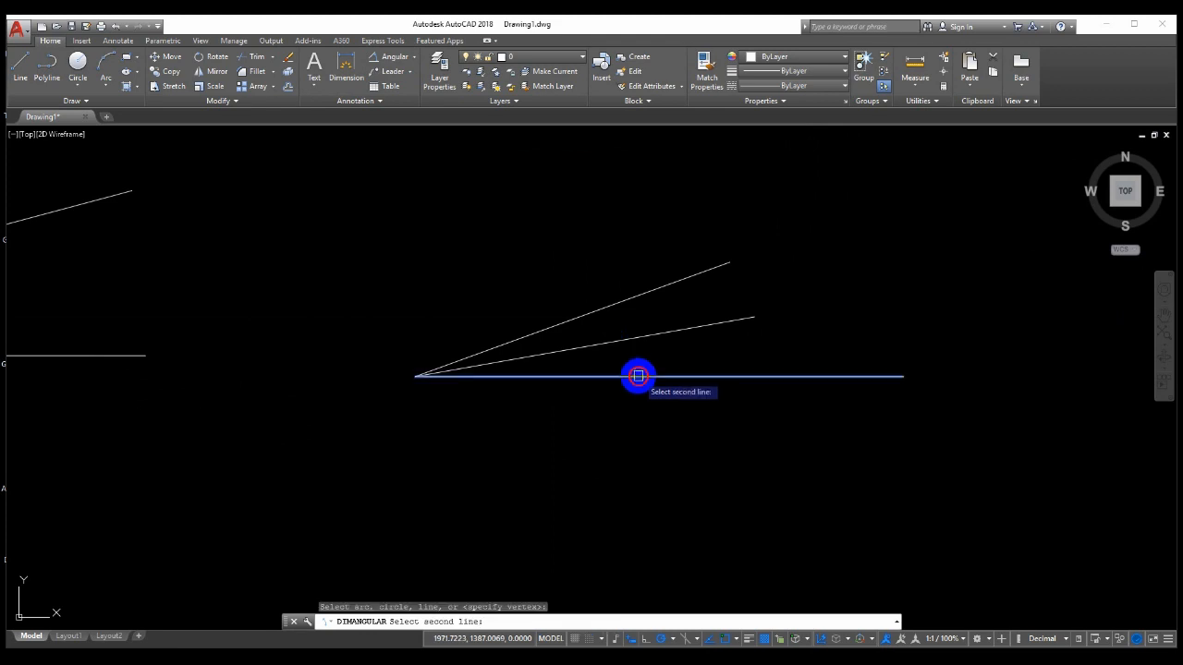
pyautogui.click(639, 337)
pyautogui.scroll(2, 671, 352)
pyautogui.click(671, 328)
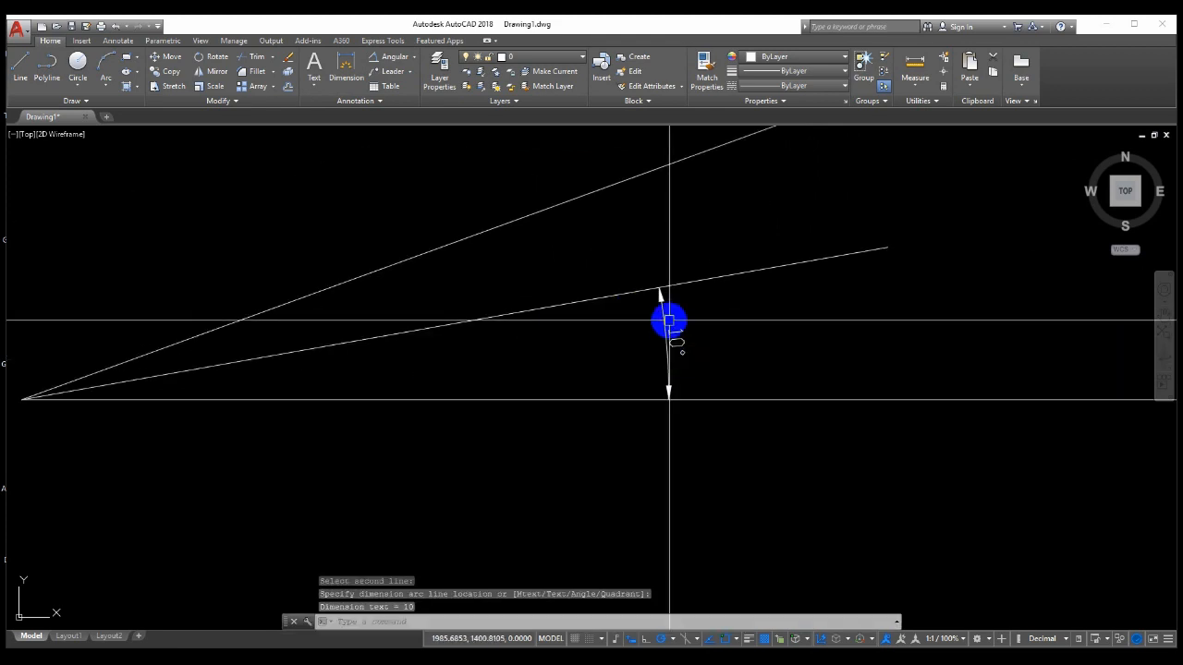
pyautogui.scroll(1, 678, 308)
pyautogui.moveTo(678, 308); pyautogui.dragTo(659, 373, button='middle')
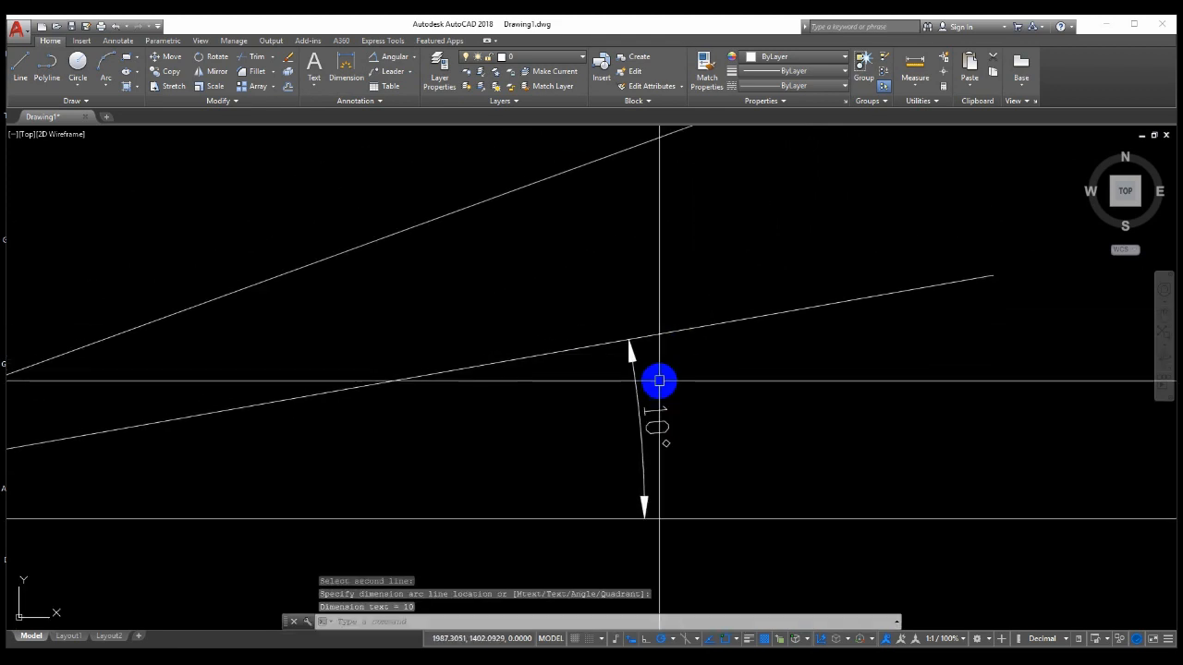
# Add an angular dimension between the upper and lower sloping lines of the second group.
pyautogui.press('Return')
pyautogui.scroll(-2, 647, 261)
pyautogui.click(631, 223)
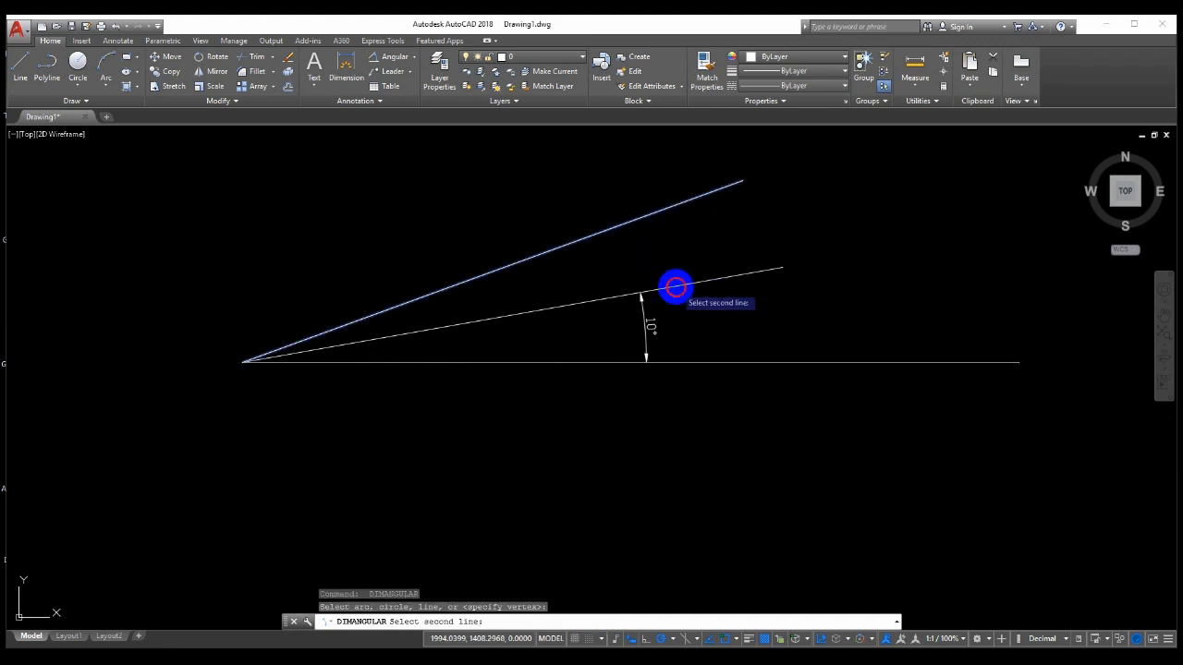
pyautogui.click(676, 286)
pyautogui.scroll(2, 673, 248)
pyautogui.scroll(-2, 650, 273)
pyautogui.moveTo(654, 280); pyautogui.dragTo(668, 311, button='middle')
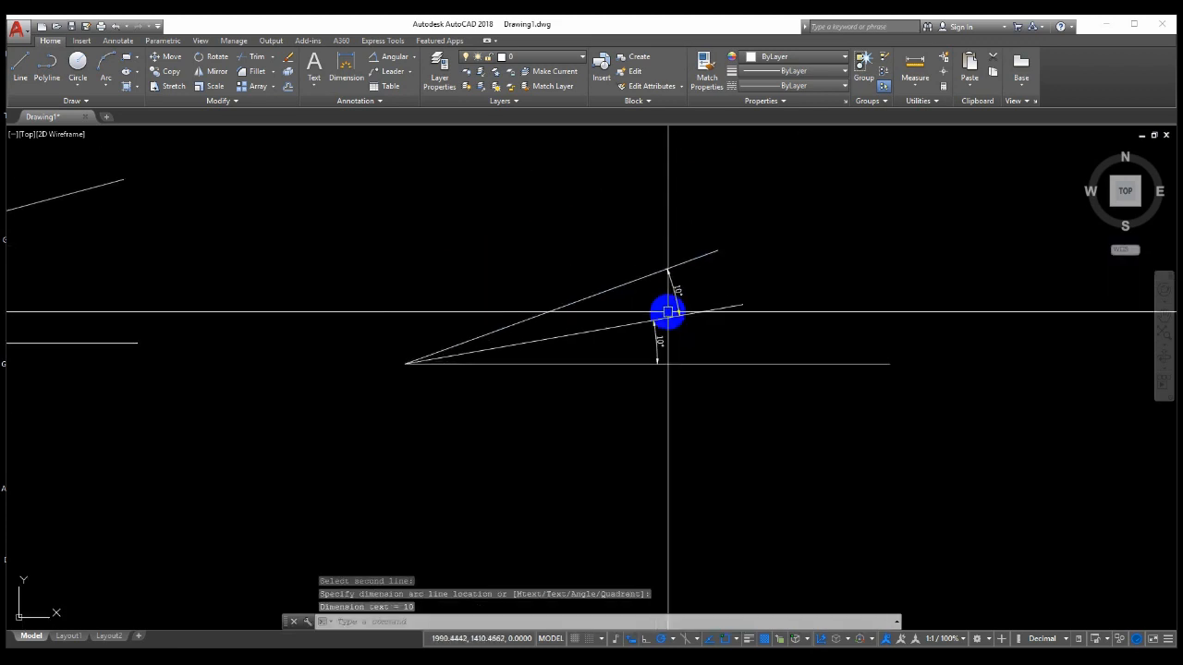
# Add 23 as an additional polar tracking angle in the drafting settings and apply it.
pyautogui.scroll(-3, 668, 312)
pyautogui.moveTo(769, 317); pyautogui.dragTo(673, 375, button='middle')
pyautogui.scroll(1, 654, 374)
pyautogui.moveTo(565, 364); pyautogui.dragTo(583, 317, button='middle')
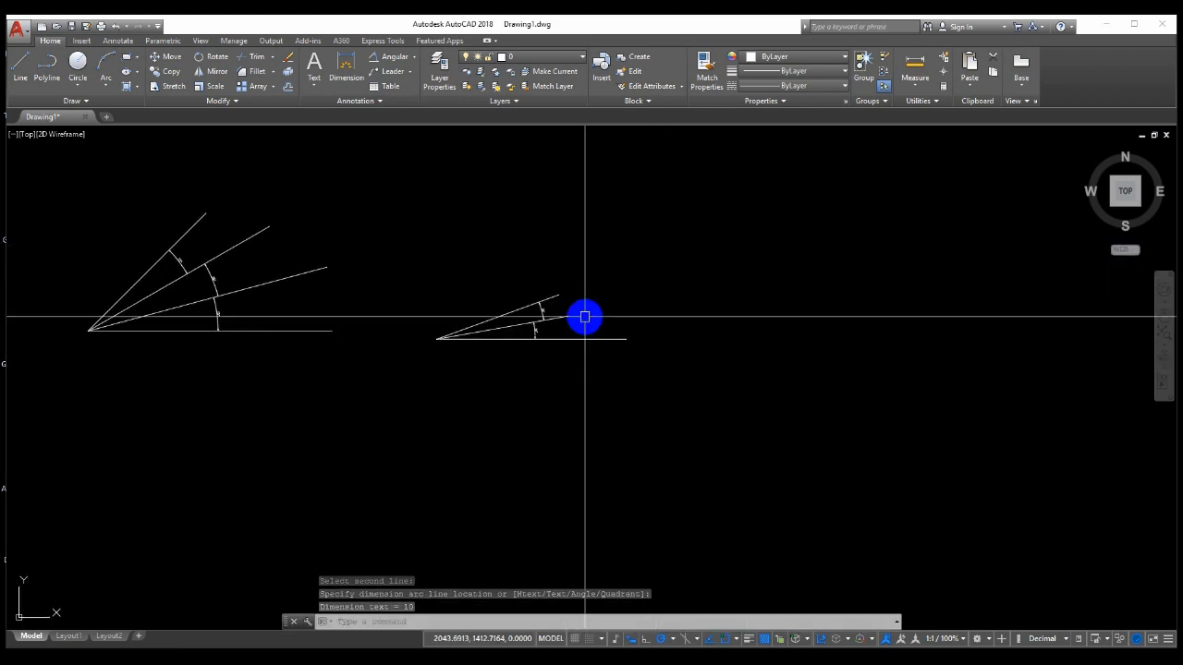
pyautogui.moveTo(724, 311); pyautogui.dragTo(664, 379, button='middle')
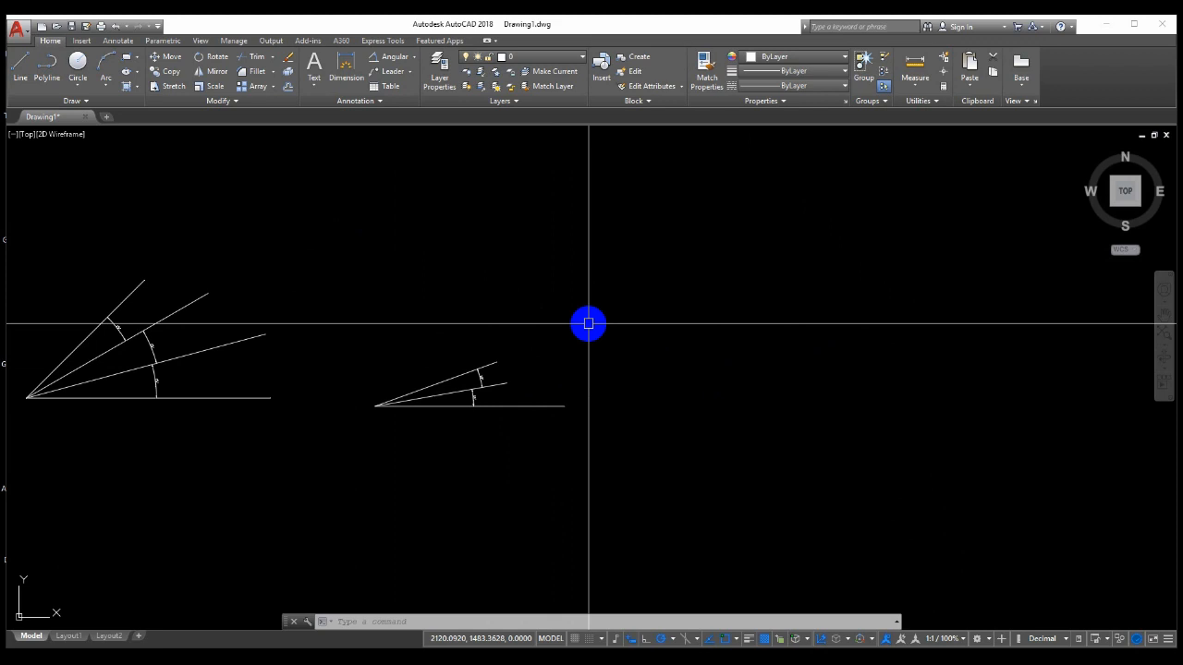
pyautogui.press('Return')
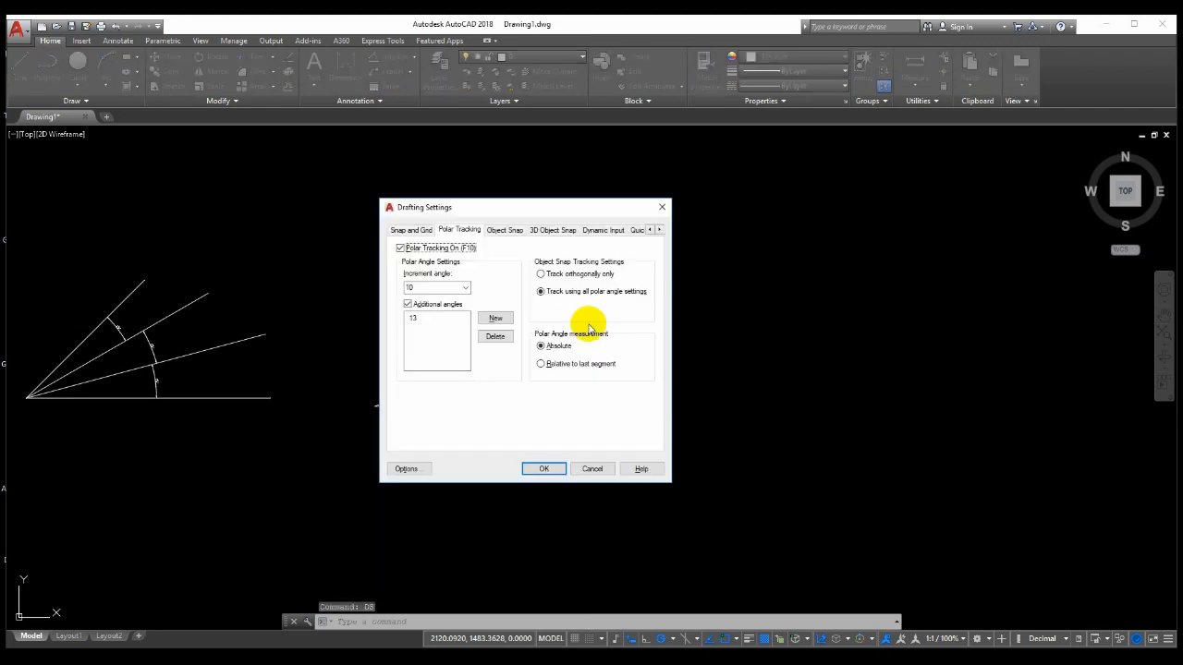
pyautogui.click(408, 304)
pyautogui.click(494, 318)
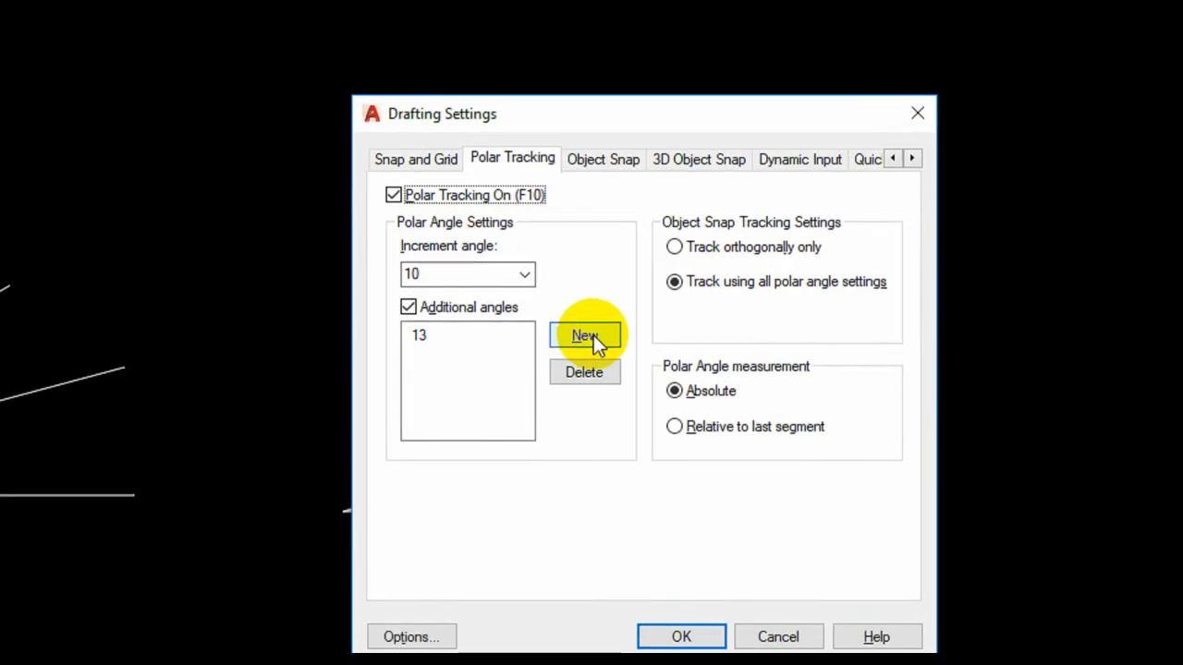
pyautogui.click(592, 336)
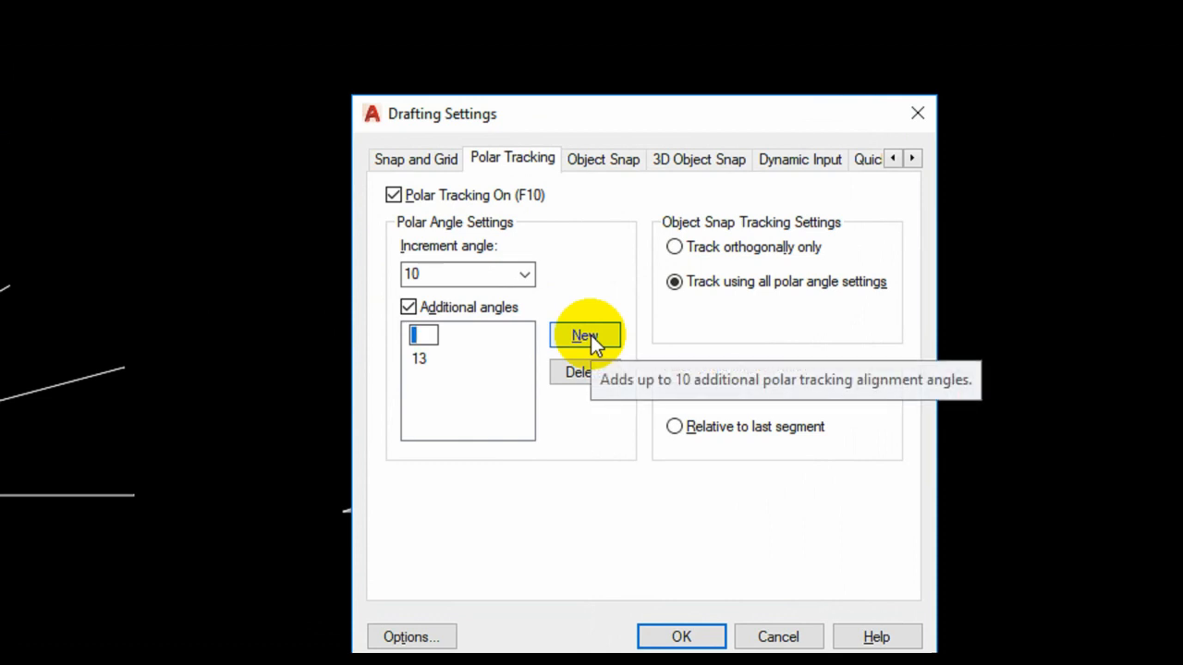
pyautogui.write('2')
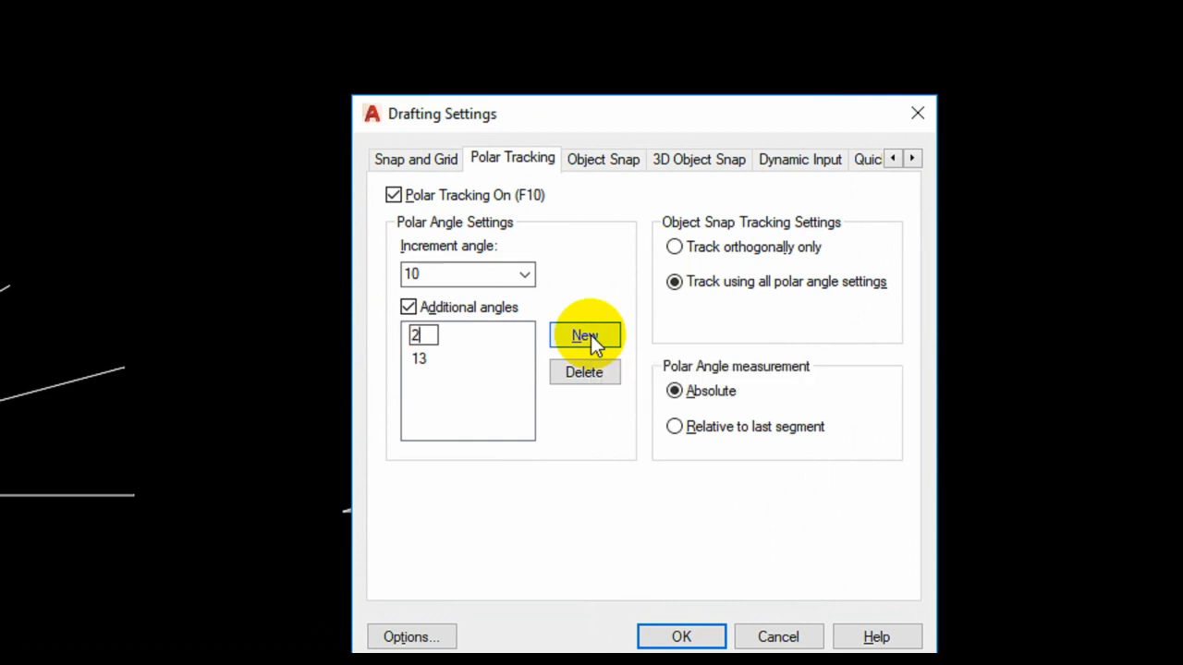
pyautogui.write('3')
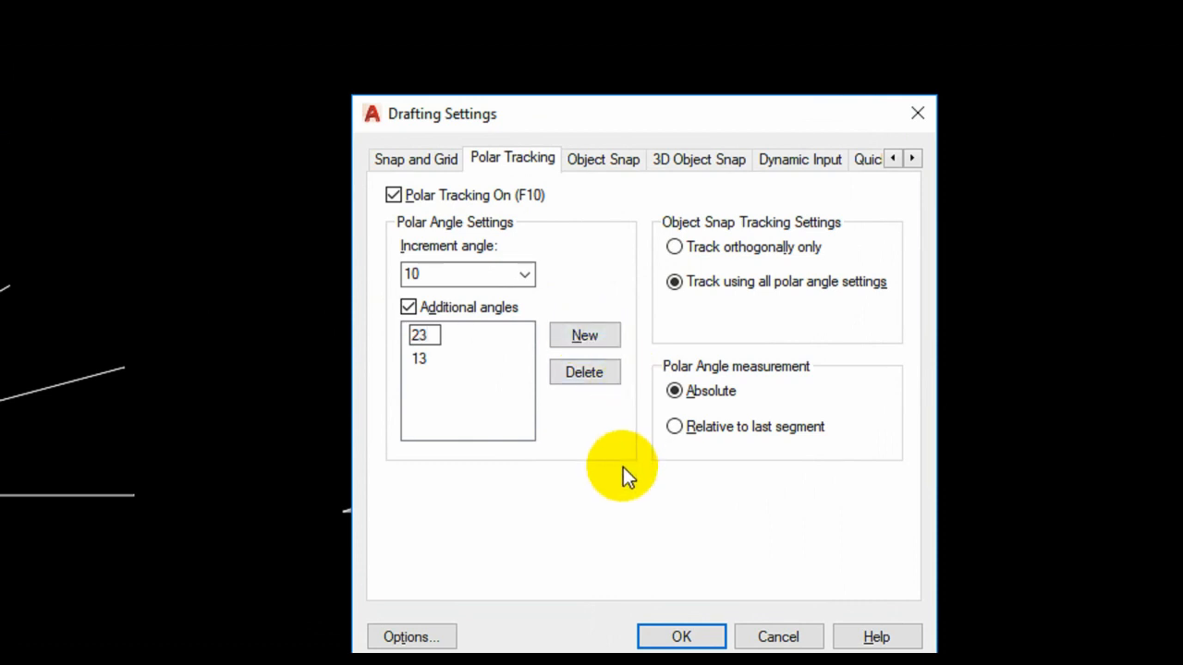
pyautogui.click(691, 637)
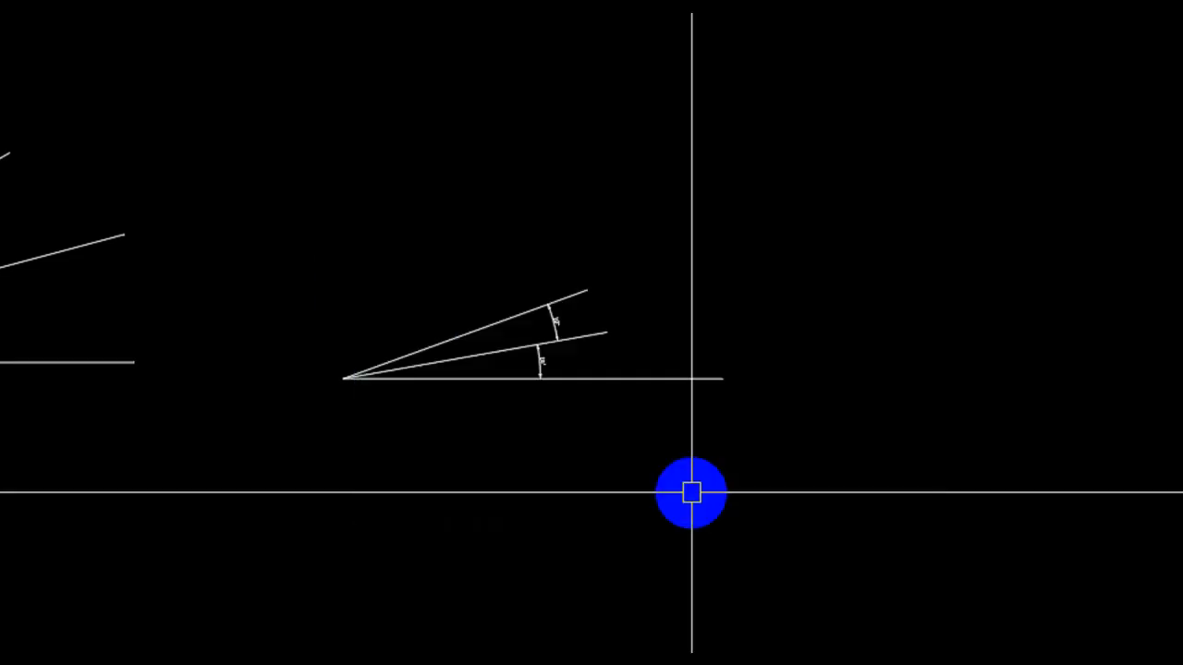
# Draw a third horizontal line in the empty space to the right of the dimensioned 10° line group.
pyautogui.moveTo(930, 411); pyautogui.dragTo(597, 412, button='middle')
pyautogui.scroll(2, 597, 412)
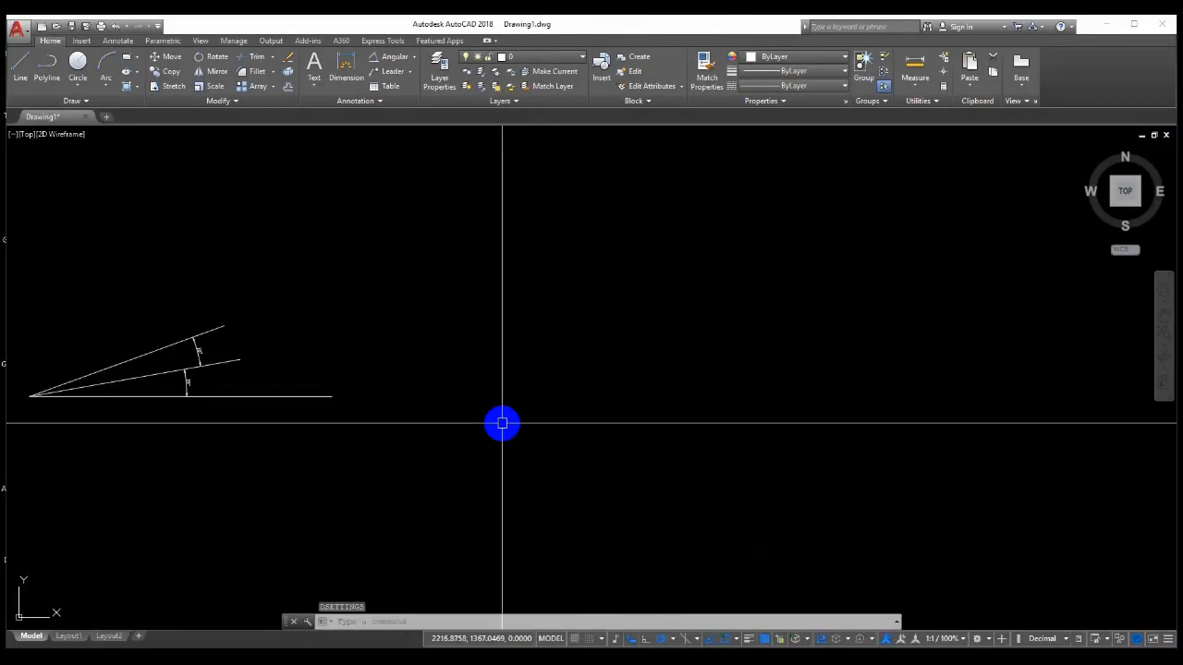
pyautogui.press('Return')
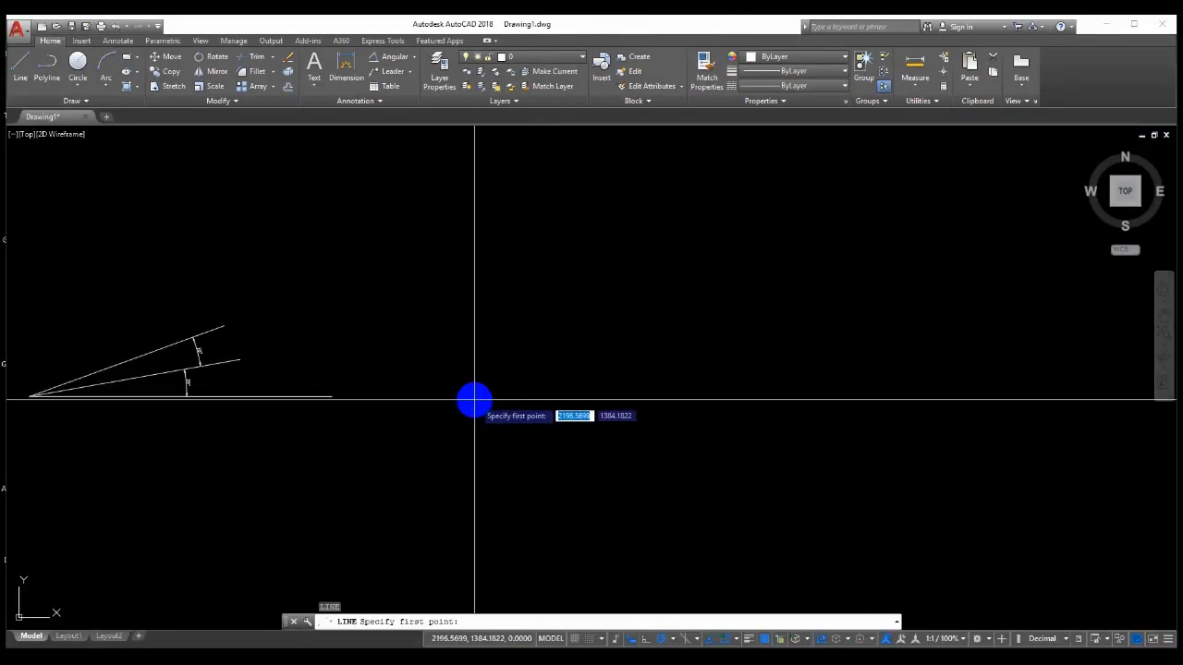
pyautogui.click(474, 399)
pyautogui.click(674, 399)
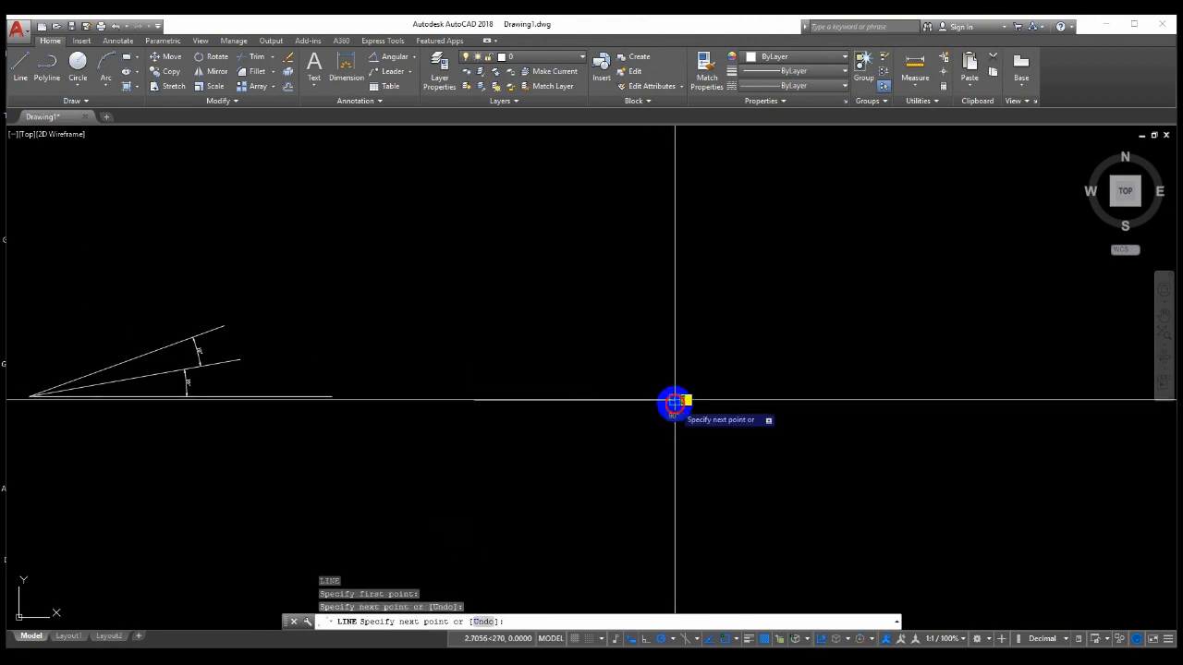
pyautogui.press('Return')
# Draw a line about 134.5 long at 23° from the left endpoint of the third horizontal line.
pyautogui.press('Return')
pyautogui.click(475, 399)
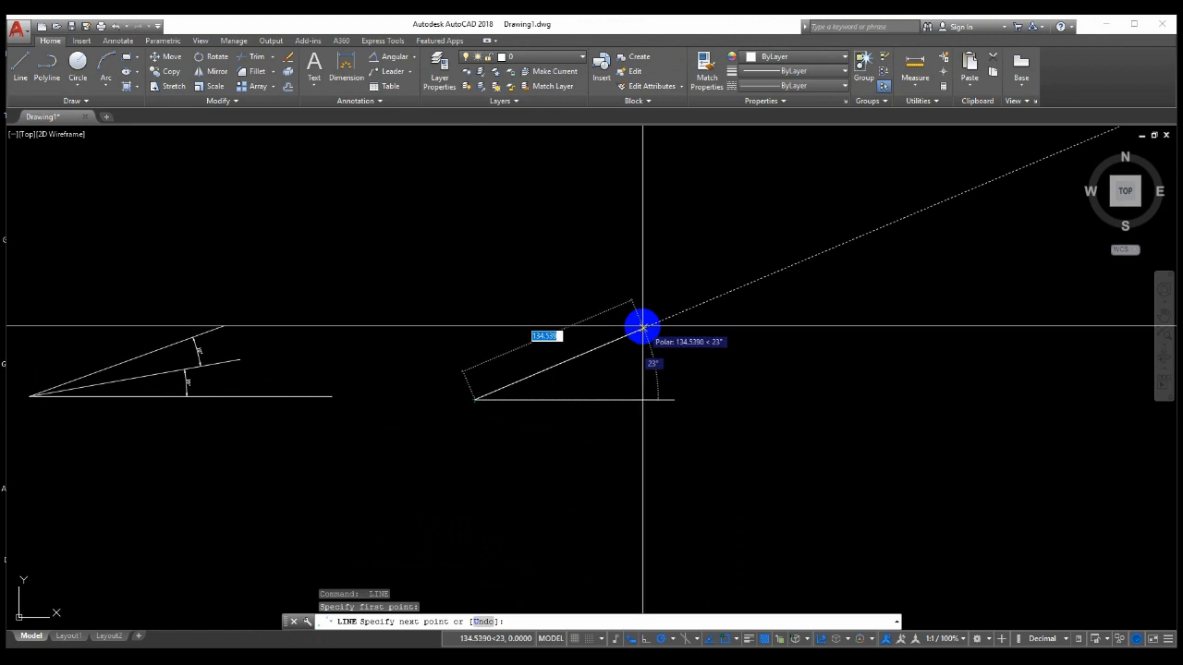
pyautogui.click(643, 326)
pyautogui.press('Return')
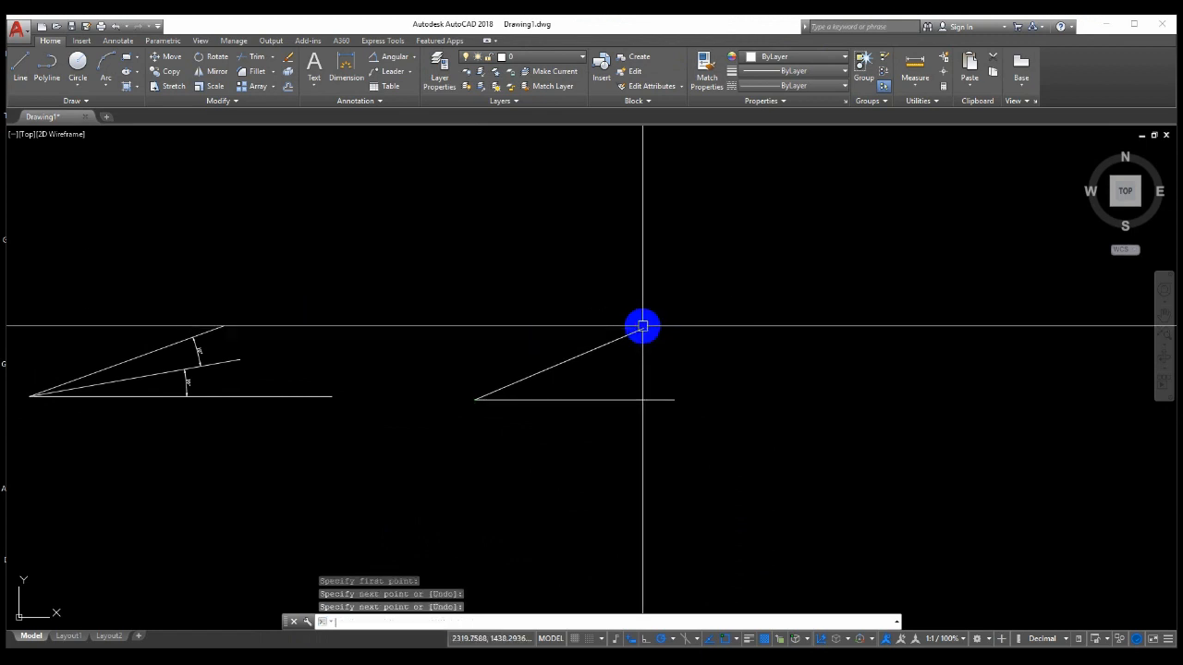
# Add an angular dimension between the sloping line and the horizontal line of the third group.
pyautogui.click(392, 63)
pyautogui.click(573, 360)
pyautogui.click(588, 399)
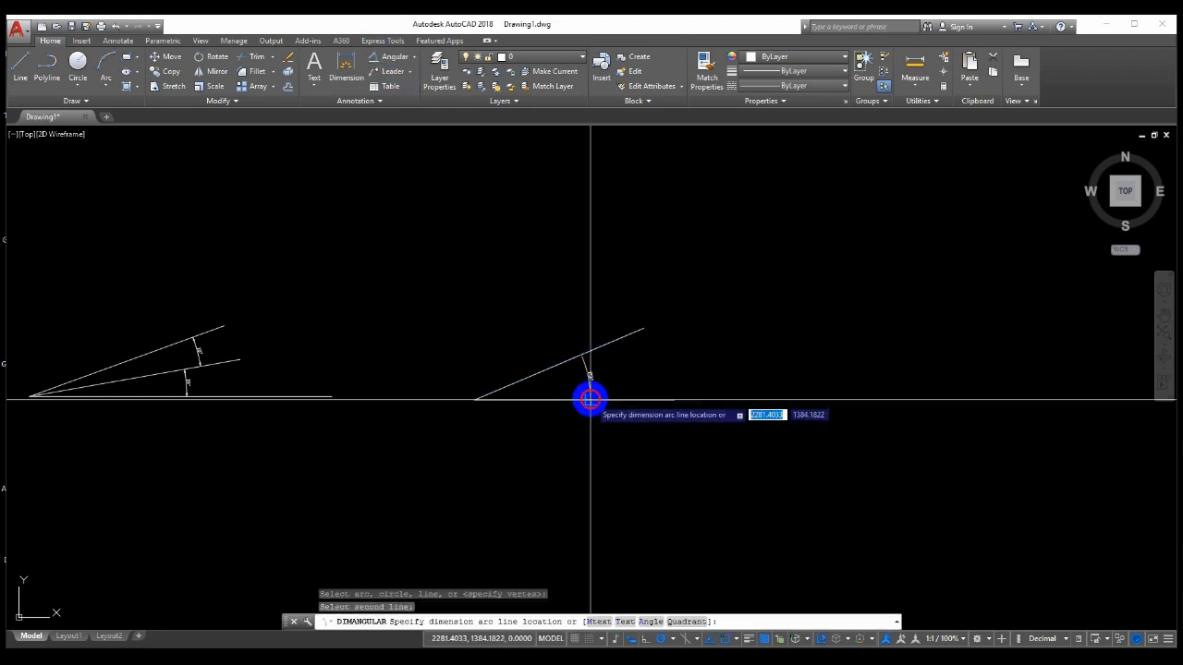
pyautogui.scroll(3, 589, 400)
pyautogui.click(610, 351)
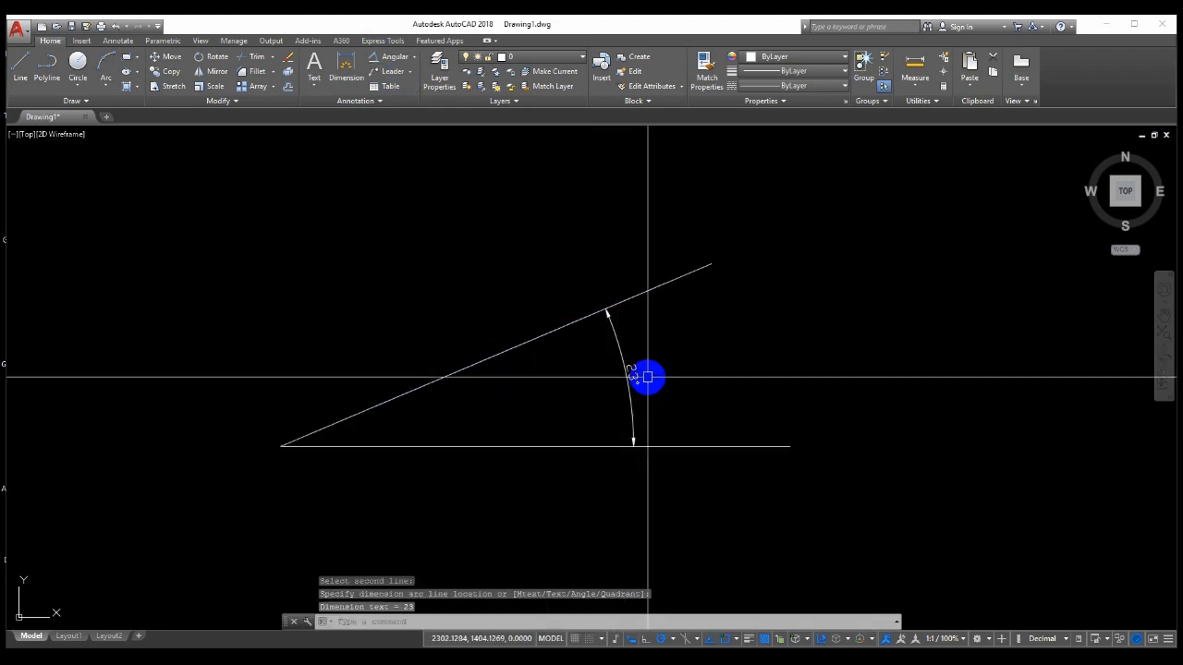
# Examine the angular dimension of the third line group up close and then alongside the second group.
pyautogui.scroll(5, 647, 377)
pyautogui.scroll(-3, 613, 338)
pyautogui.moveTo(619, 289); pyautogui.dragTo(612, 282, button='middle')
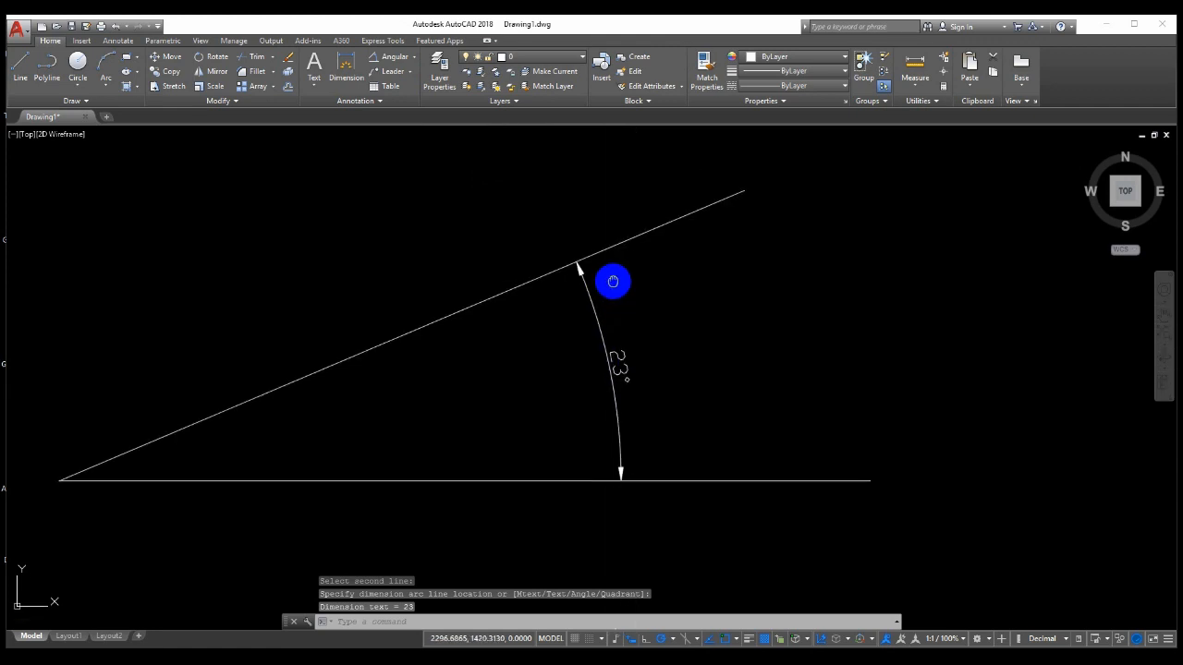
pyautogui.scroll(2, 613, 377)
pyautogui.scroll(-2, 626, 361)
pyautogui.scroll(1, 620, 385)
pyautogui.scroll(-4, 620, 385)
pyautogui.moveTo(620, 386); pyautogui.dragTo(792, 322, button='middle')
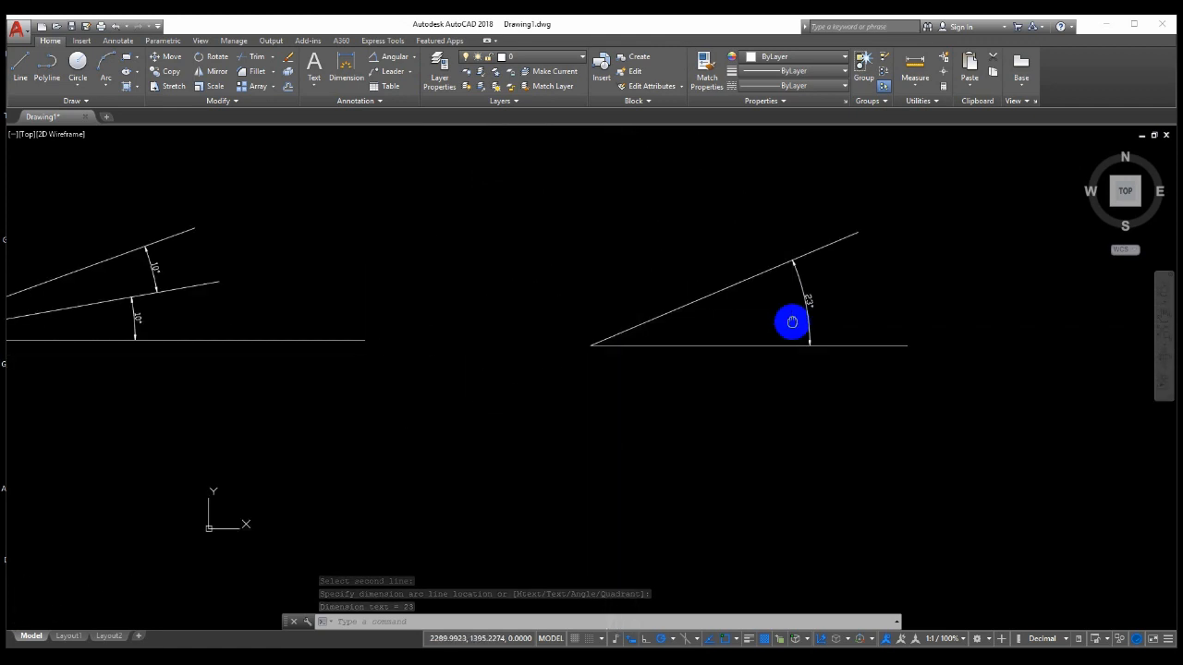
pyautogui.scroll(-2, 707, 323)
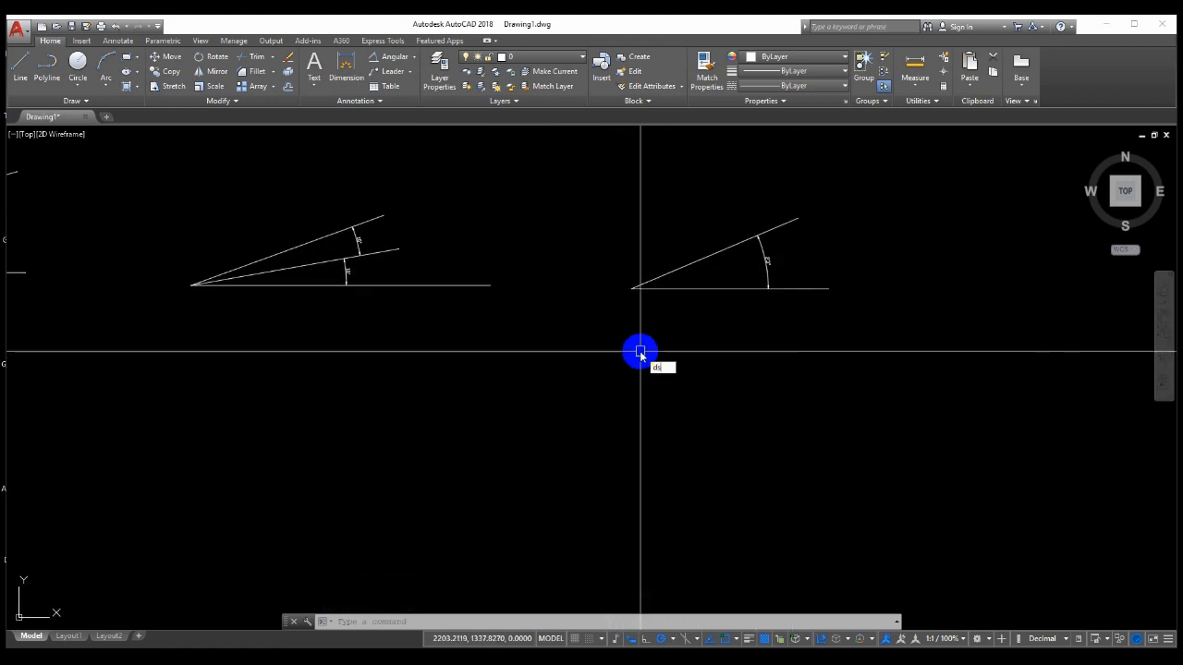
# Delete the additional polar tracking angles 23 and 13 in the drafting settings and apply the change.
pyautogui.press('Return')
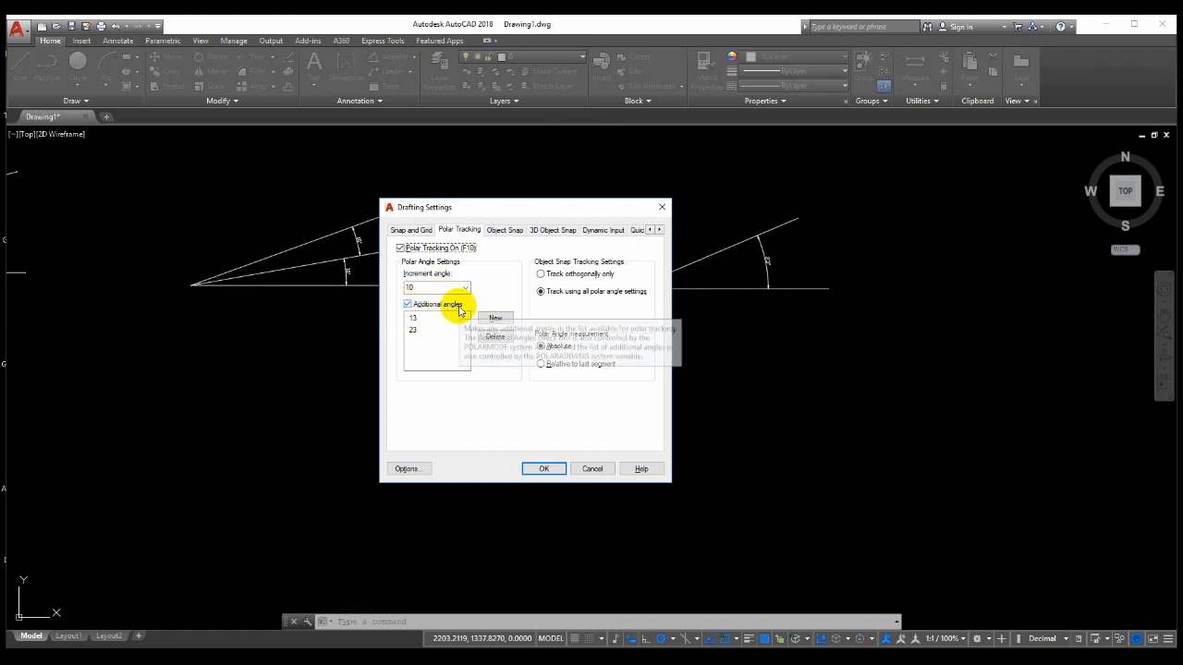
pyautogui.click(413, 331)
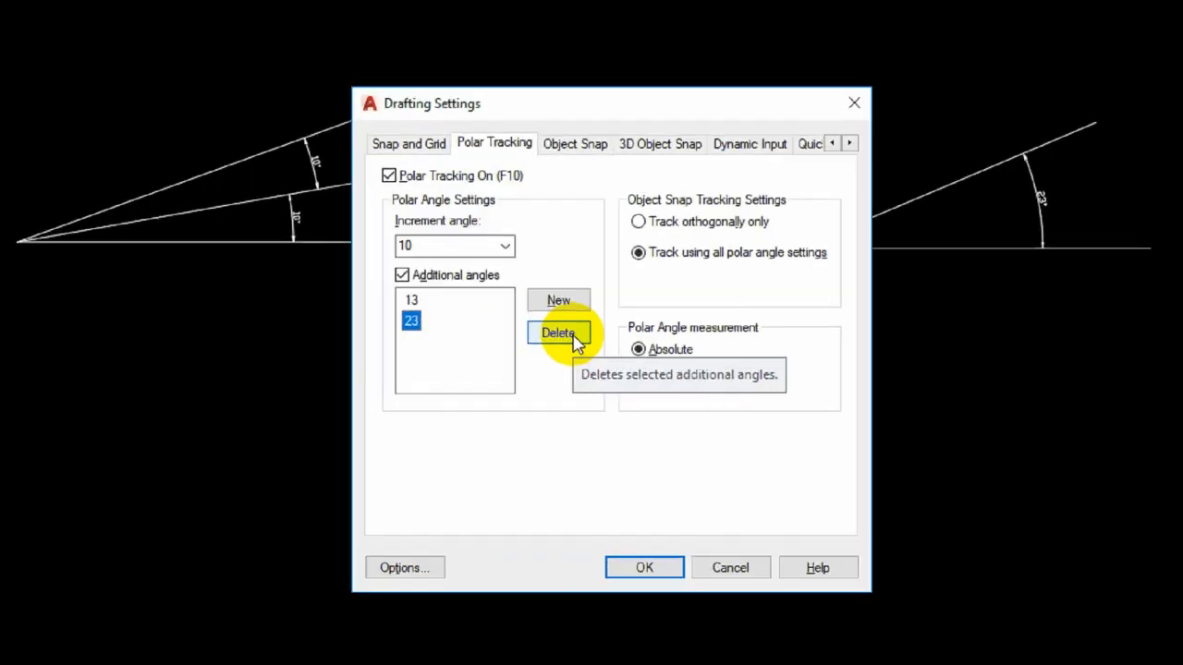
pyautogui.click(500, 337)
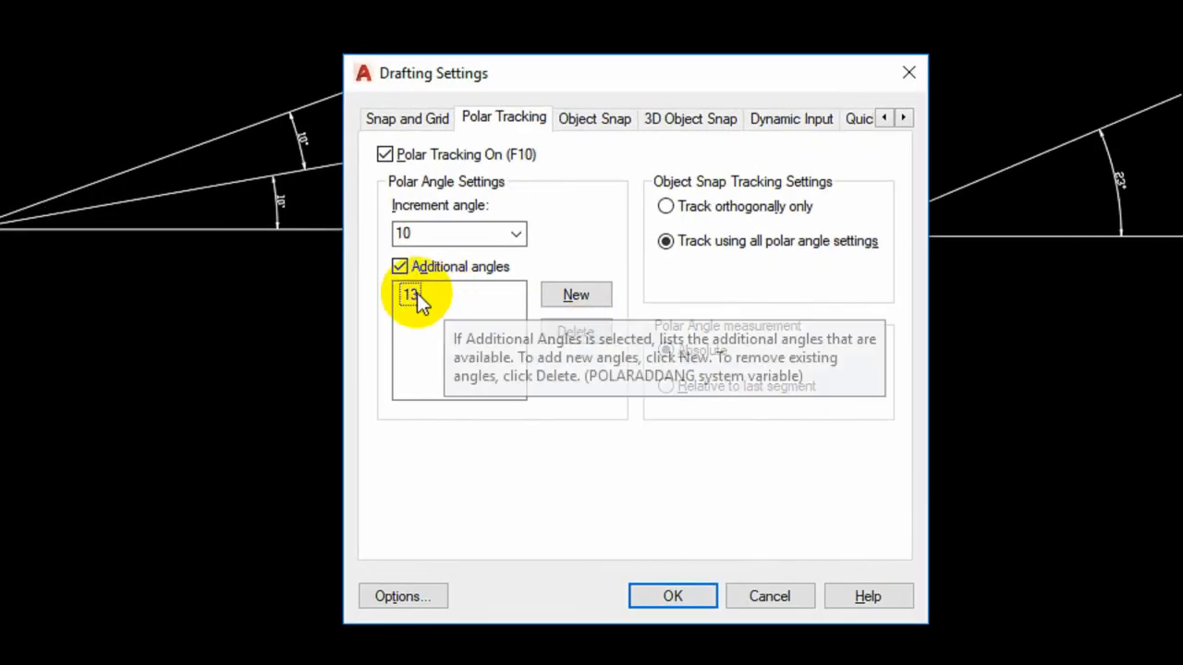
pyautogui.click(414, 294)
pyautogui.click(588, 336)
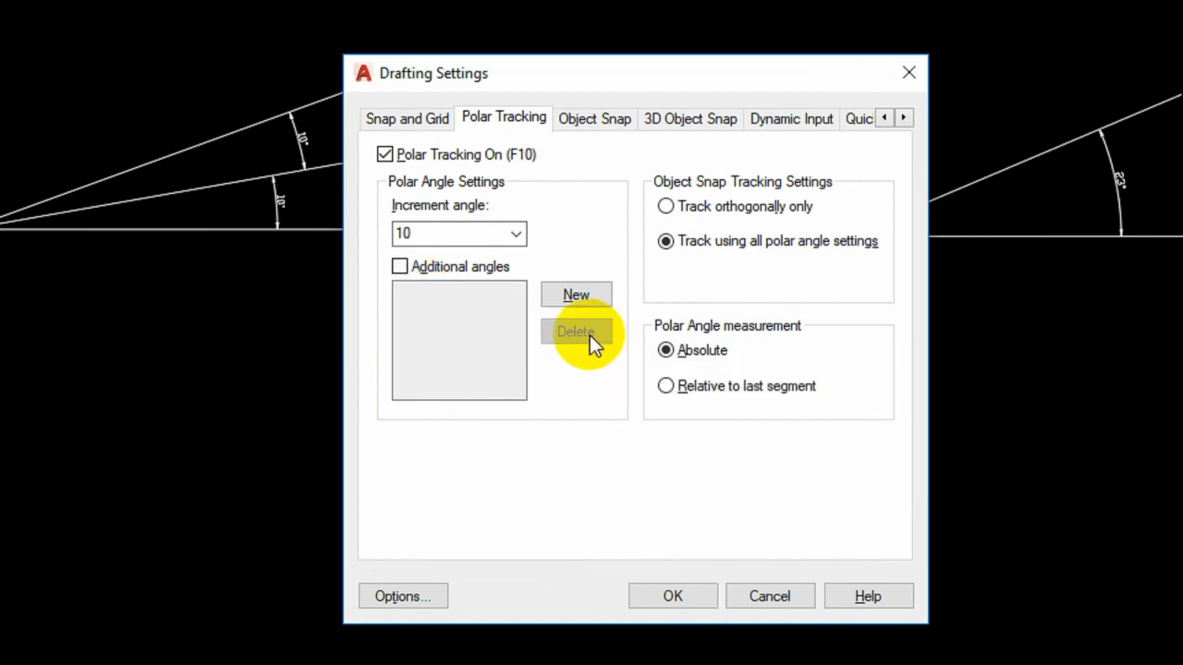
pyautogui.click(689, 596)
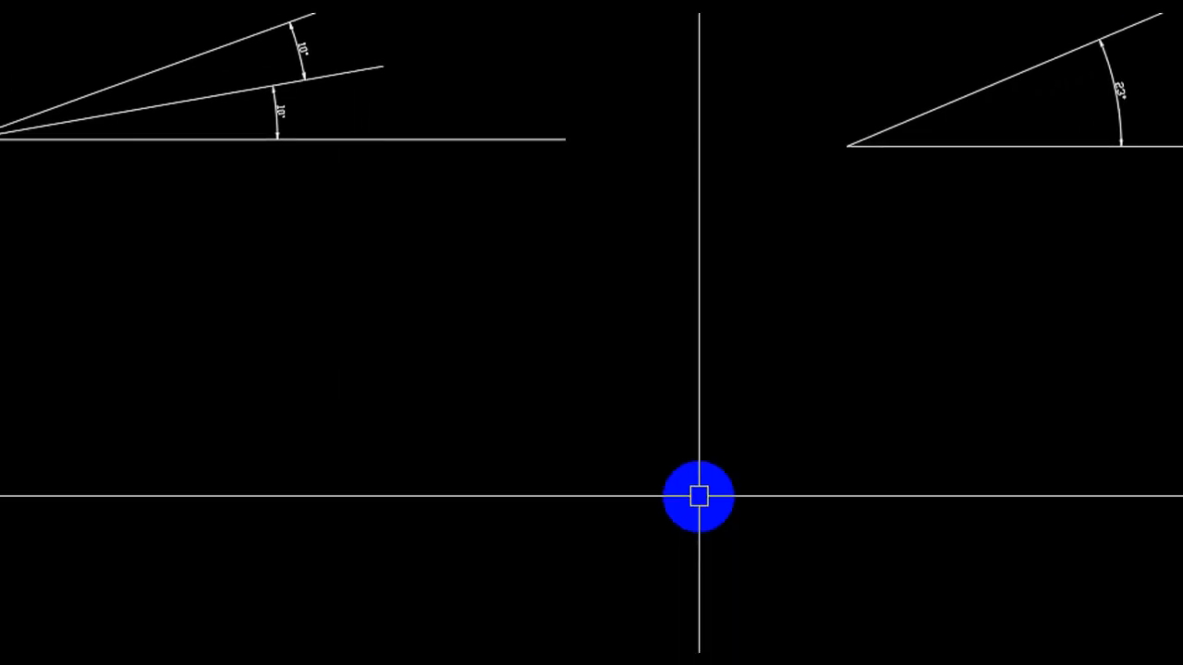
# Examine all three dimensioned line groups together in one overview.
pyautogui.scroll(-2, 1030, 526)
pyautogui.scroll(2, 697, 279)
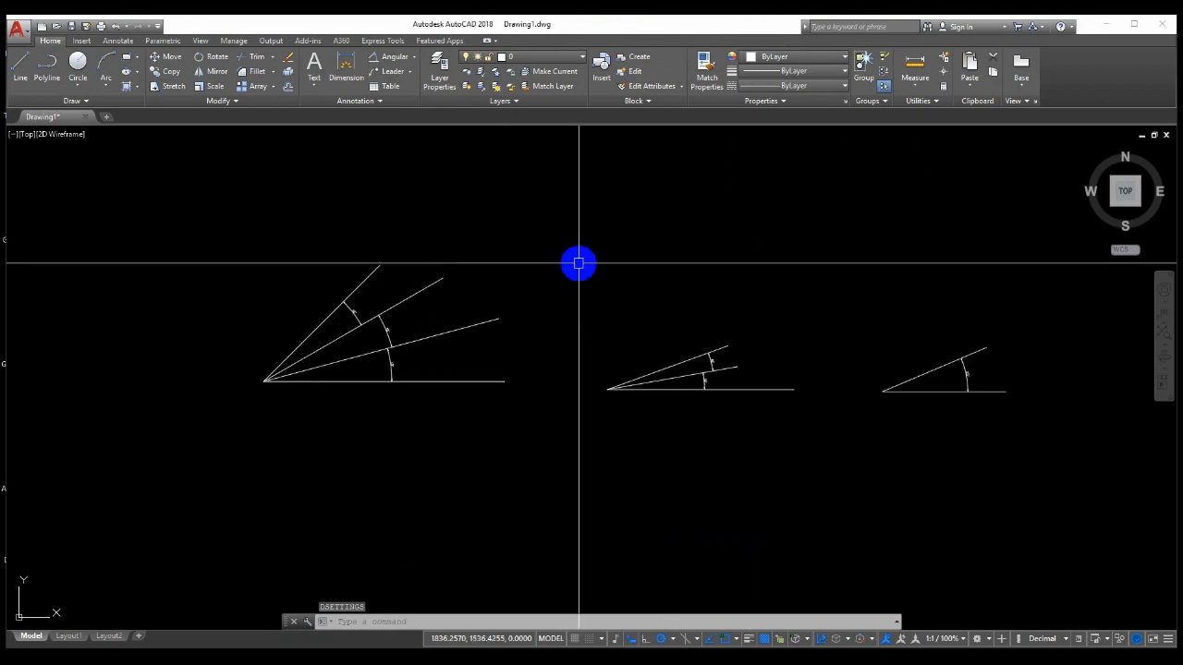
pyautogui.scroll(-2, 812, 405)
pyautogui.moveTo(648, 317)
pyautogui.mouseDown(button='middle')
pyautogui.moveTo(620, 401)
pyautogui.moveTo(639, 355)
pyautogui.moveTo(596, 329)
pyautogui.mouseUp(button='middle')
pyautogui.scroll(1, 620, 401)
pyautogui.scroll(-2, 634, 359)
pyautogui.scroll(2, 590, 313)
pyautogui.moveTo(579, 279)
pyautogui.mouseDown(button='middle')
pyautogui.moveTo(556, 372)
pyautogui.moveTo(579, 342)
pyautogui.mouseUp(button='middle')
pyautogui.scroll(-1, 554, 376)
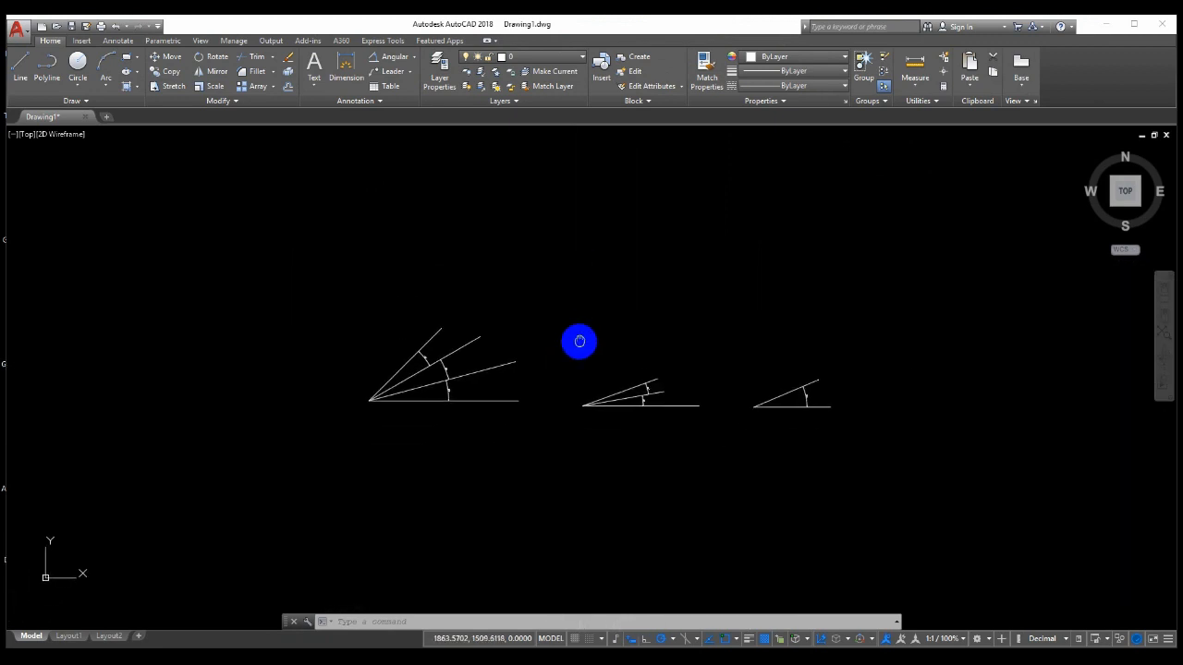
# Review the polar tracking options in the drafting settings and close them without applying changes.
pyautogui.write('ds')
pyautogui.press('Return')
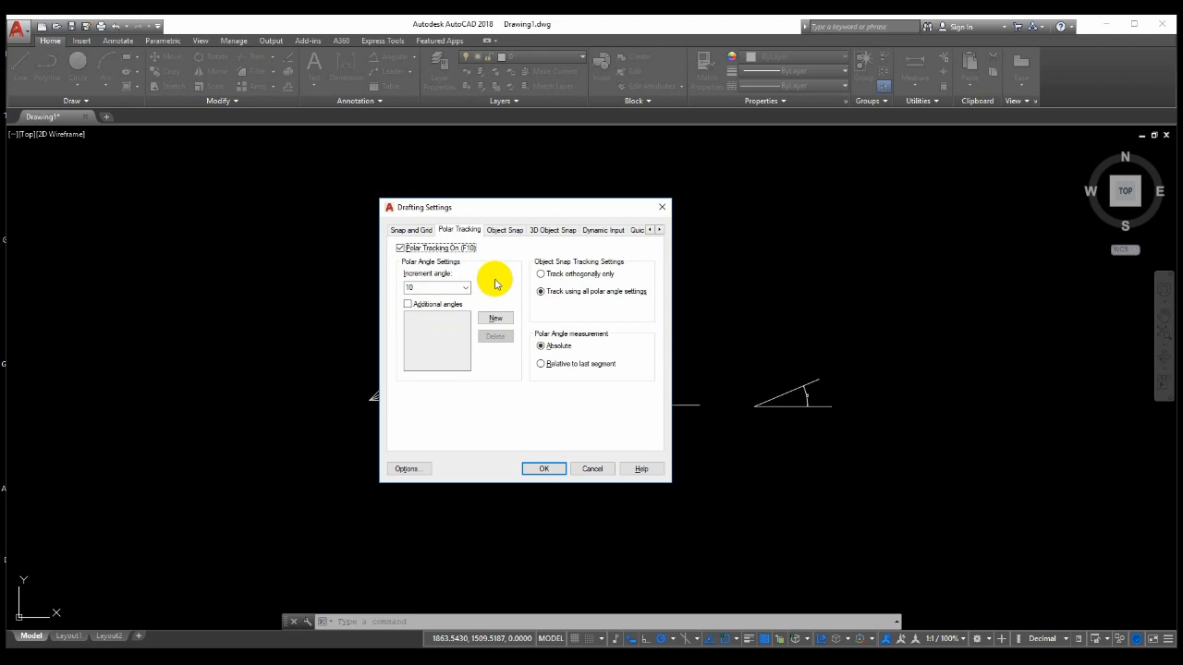
pyautogui.click(592, 468)
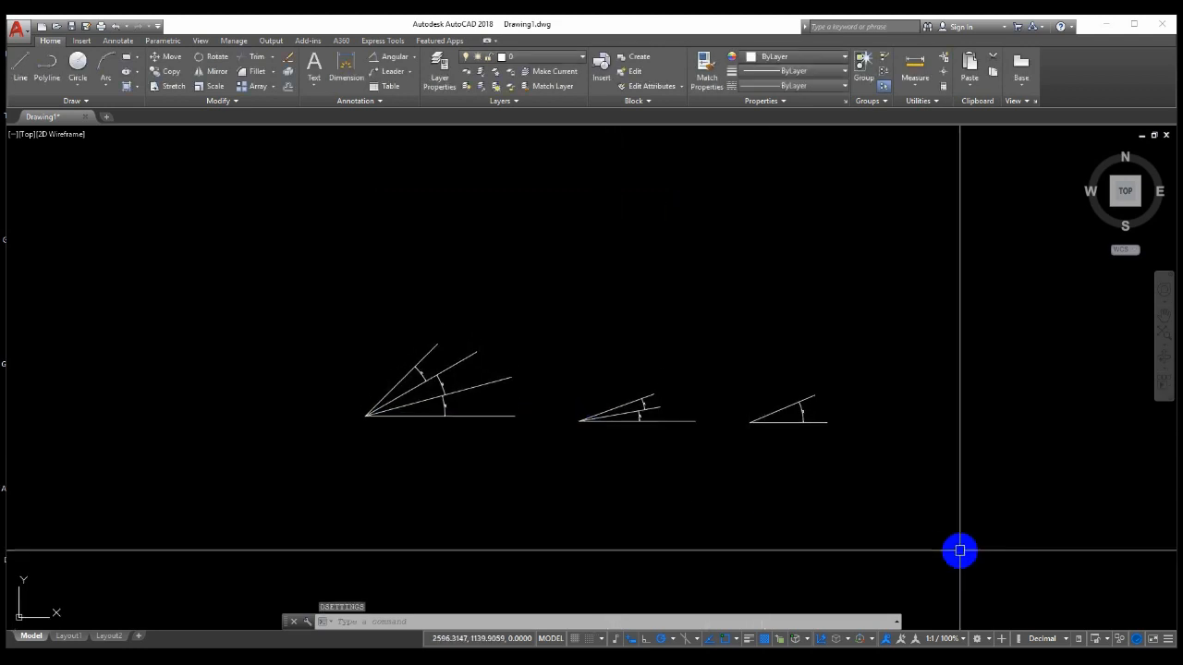